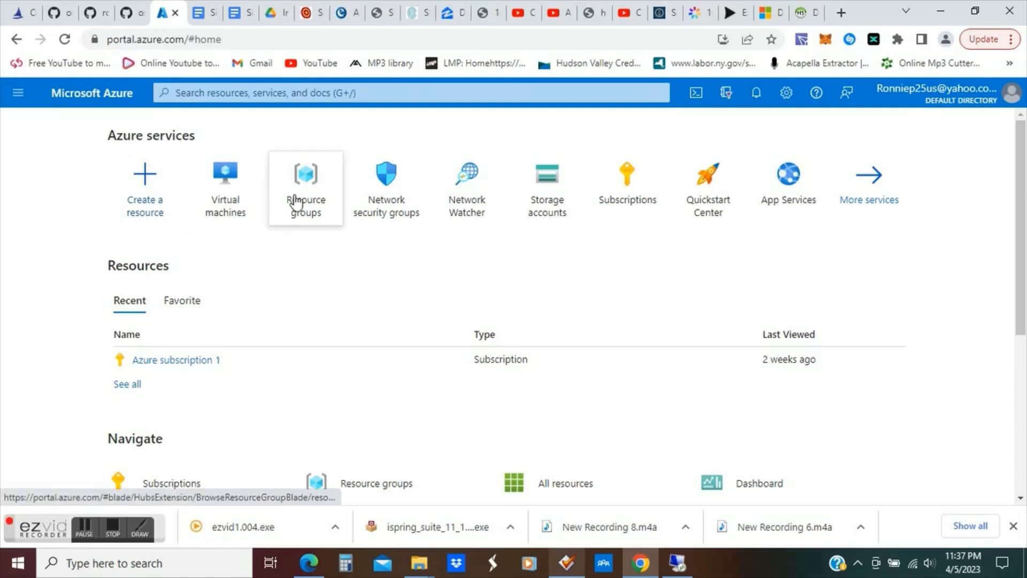
Create a resource group named VM1 in the East US region under Azure subscription 1, and open it.
{"action": "left_click", "coordinate": [311, 204]}
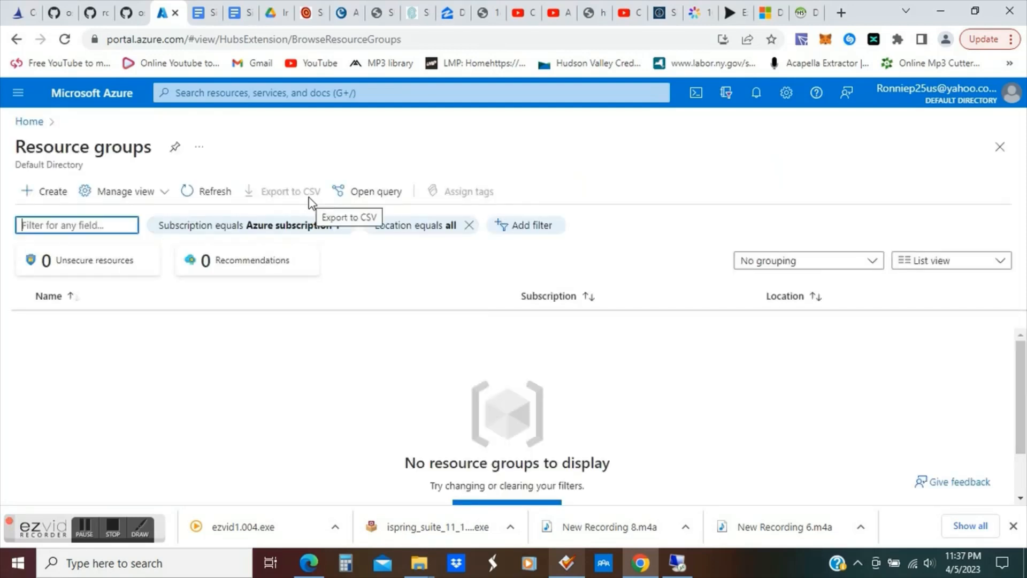
{"action": "left_click", "coordinate": [57, 194]}
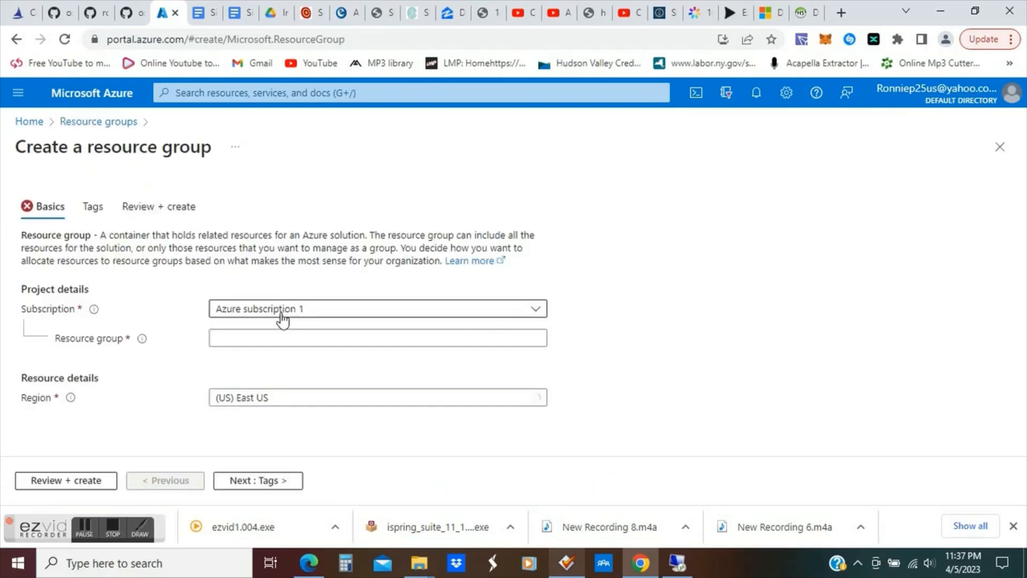
{"action": "left_click", "coordinate": [261, 336]}
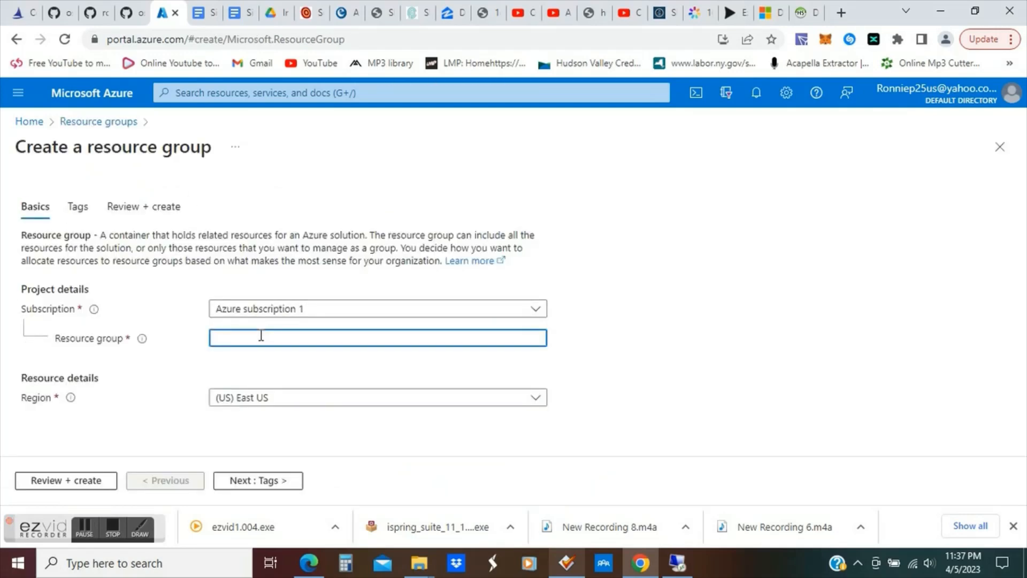
{"action": "type", "text": "VM1"}
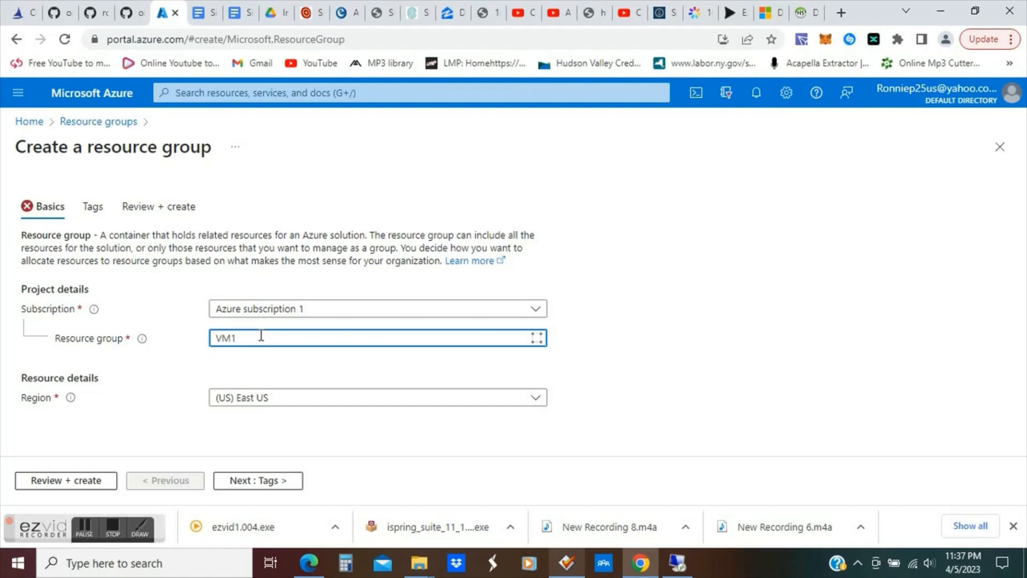
{"action": "left_click", "coordinate": [289, 407]}
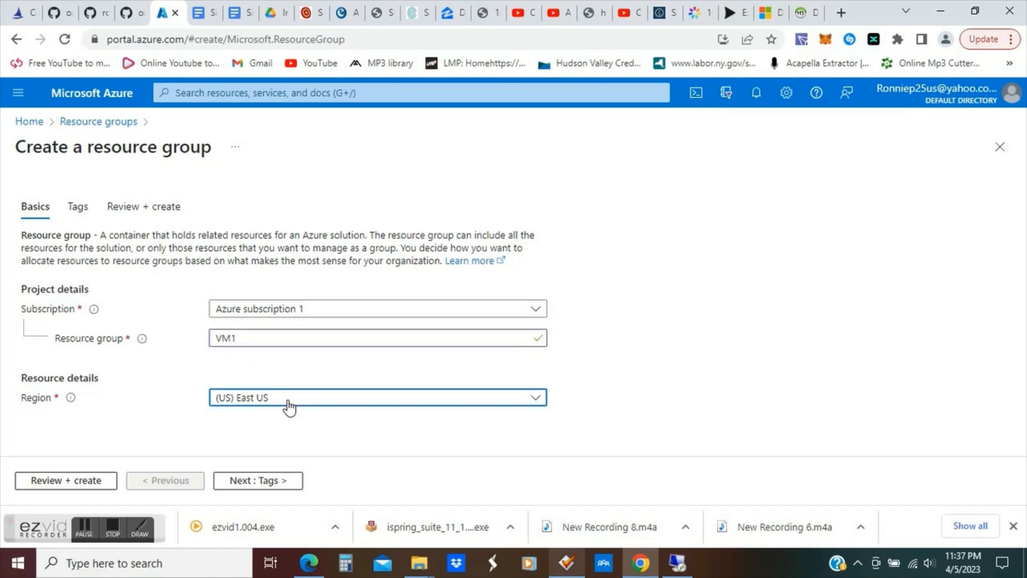
{"action": "left_click", "coordinate": [289, 406]}
{"action": "left_click", "coordinate": [289, 407]}
{"action": "left_click", "coordinate": [76, 484]}
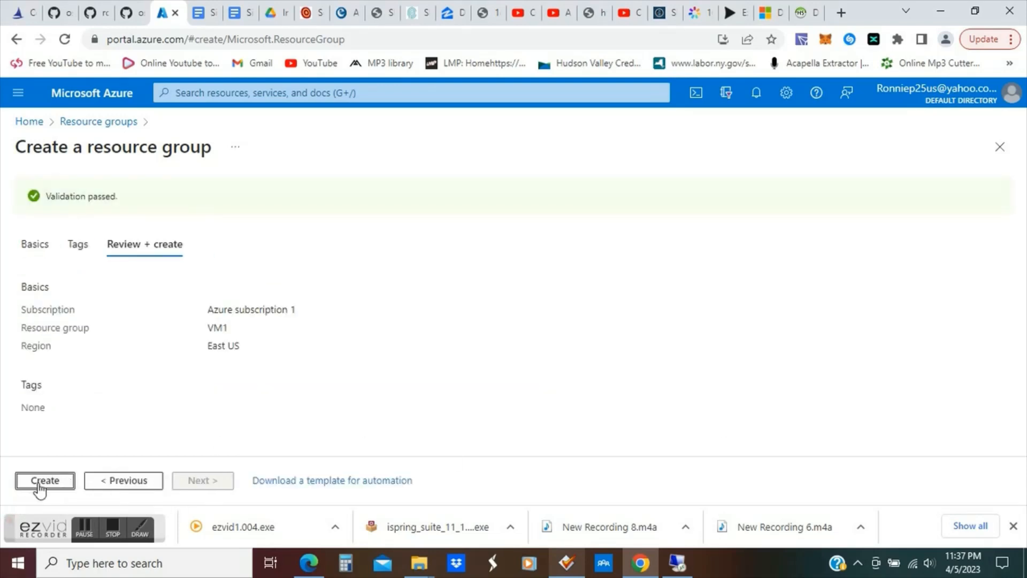
{"action": "left_click", "coordinate": [44, 482]}
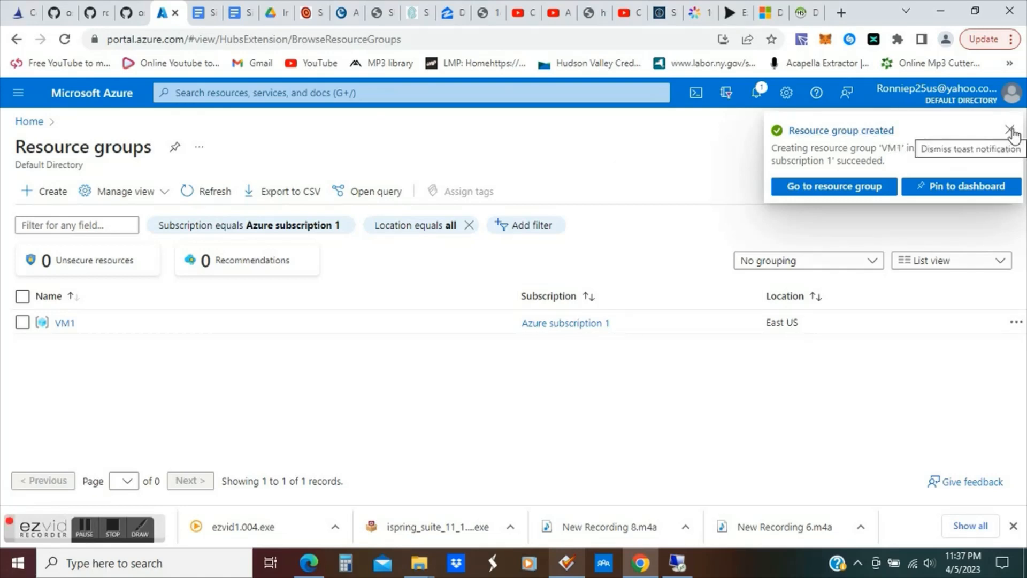
{"action": "left_click", "coordinate": [858, 187]}
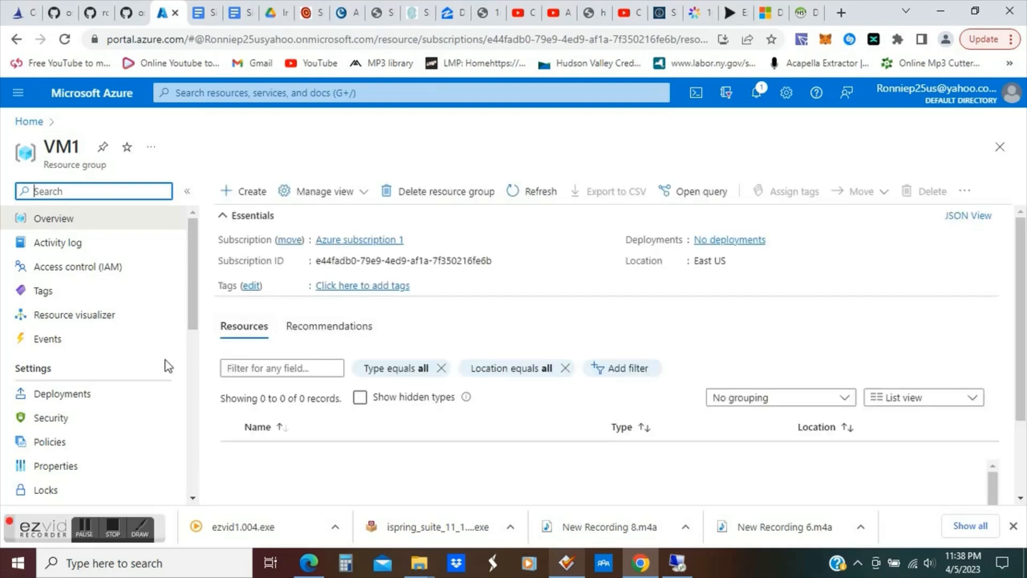
Return to the portal home and start creating a new Azure virtual machine from the Virtual machines service.
{"action": "left_click", "coordinate": [38, 125]}
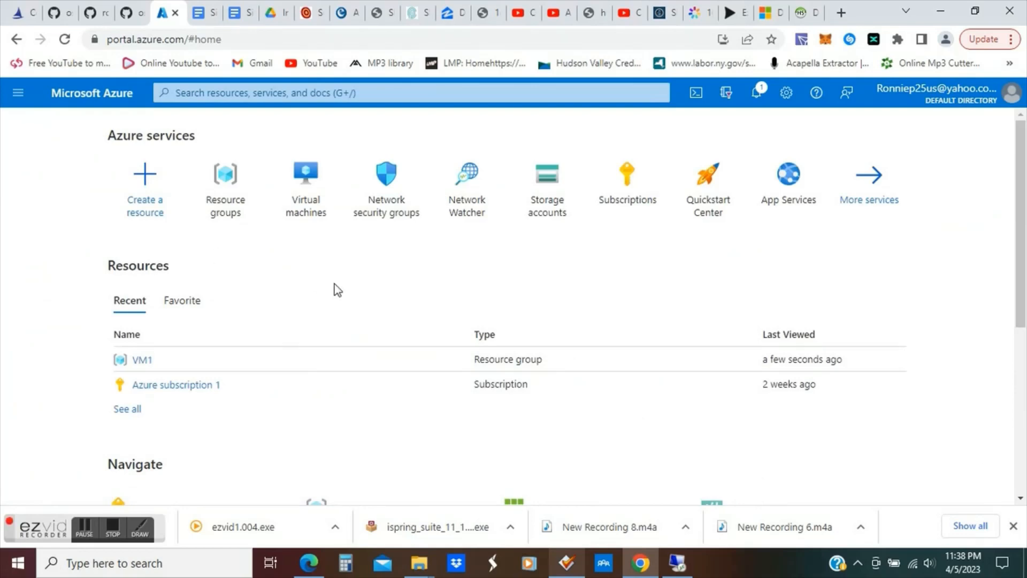
{"action": "mouse_move", "coordinate": [316, 208]}
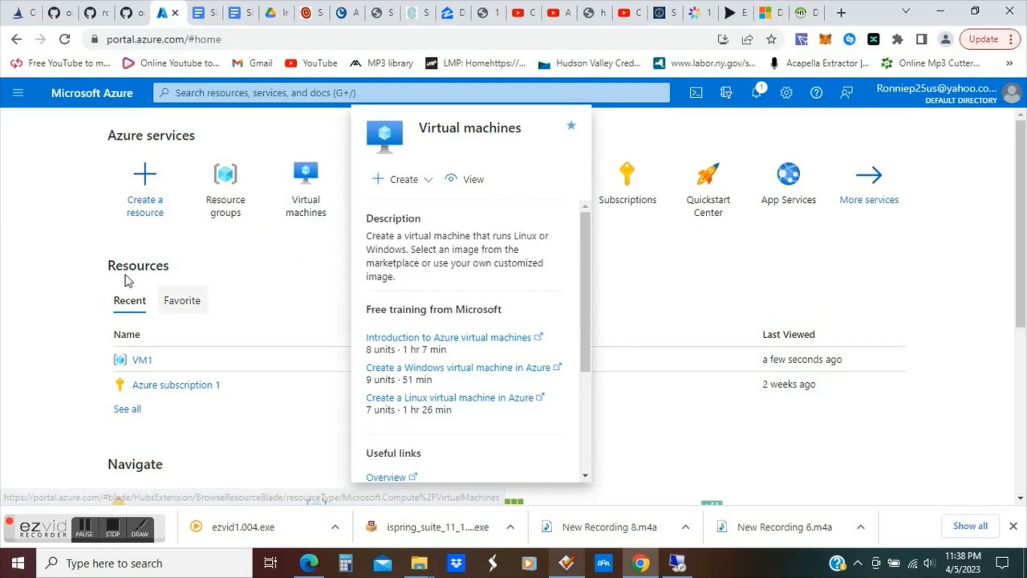
{"action": "left_click", "coordinate": [301, 208]}
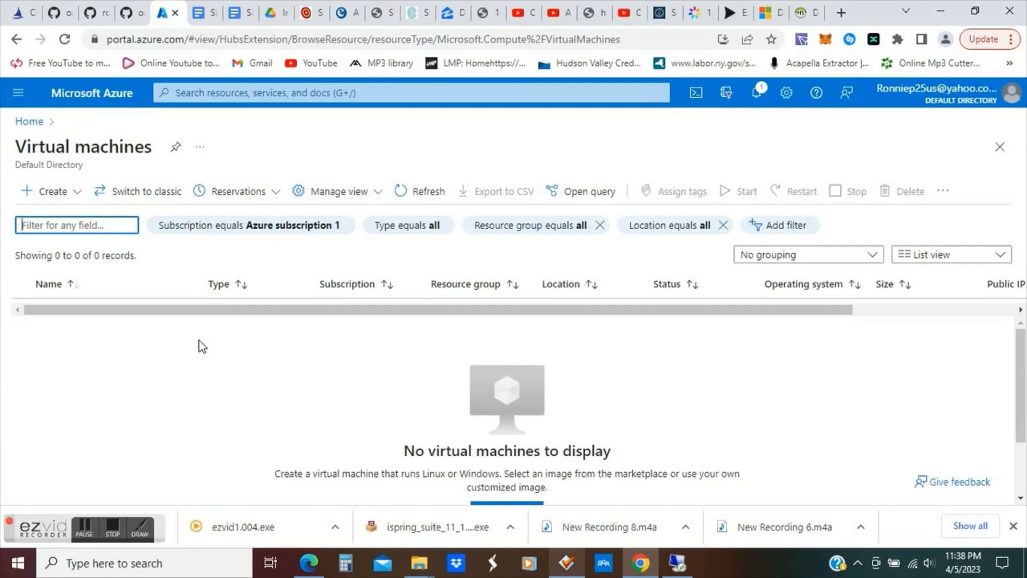
{"action": "left_click", "coordinate": [51, 194]}
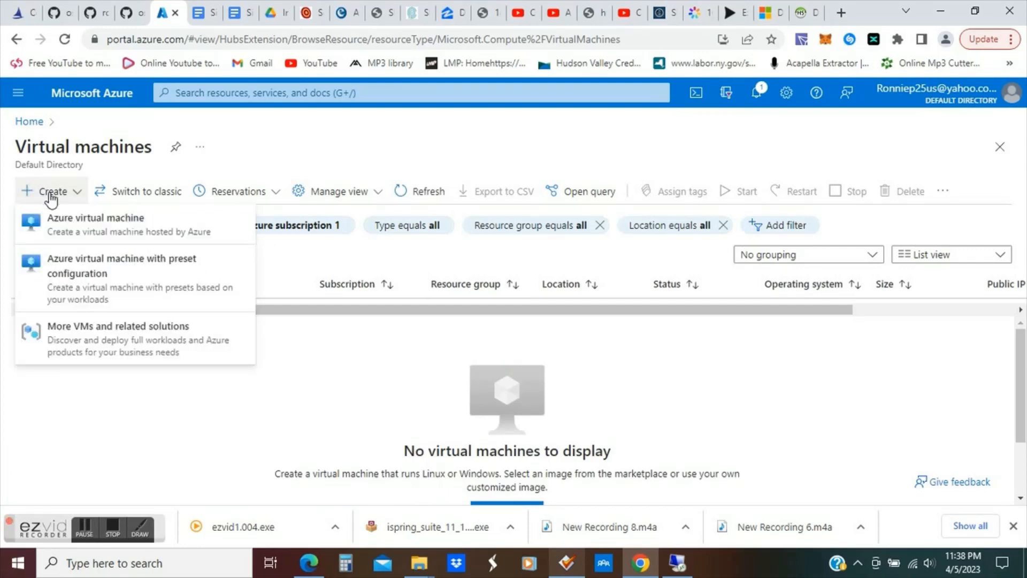
{"action": "left_click", "coordinate": [75, 230]}
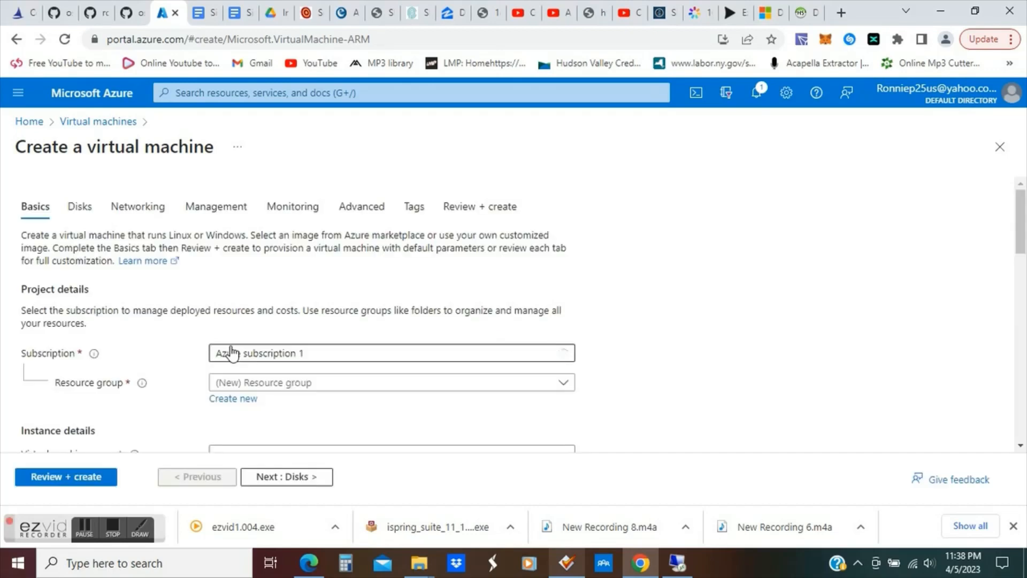
Assign the new virtual machine to the VM1 resource group and name it VM1.
{"action": "left_click", "coordinate": [246, 384]}
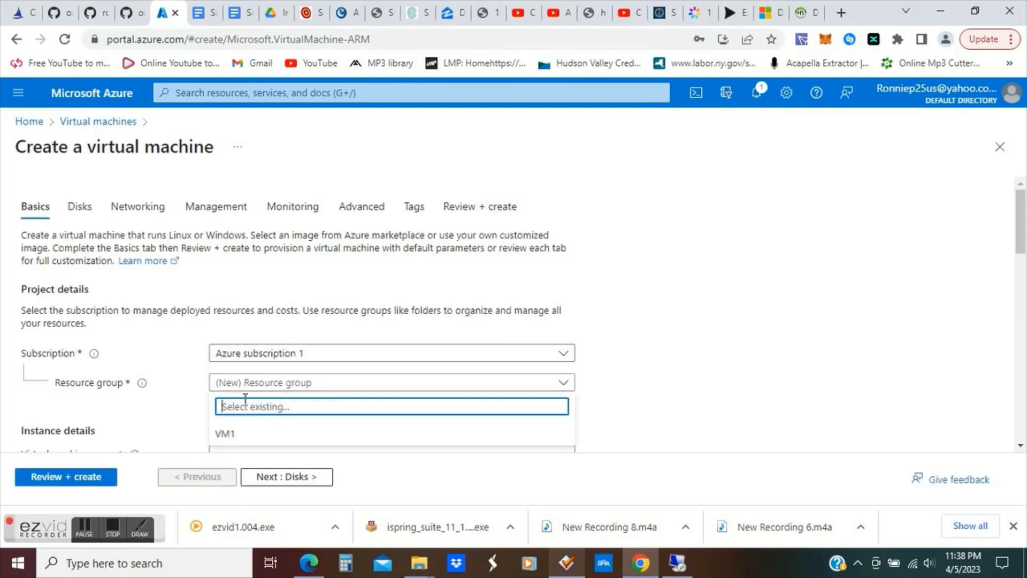
{"action": "left_click", "coordinate": [227, 433]}
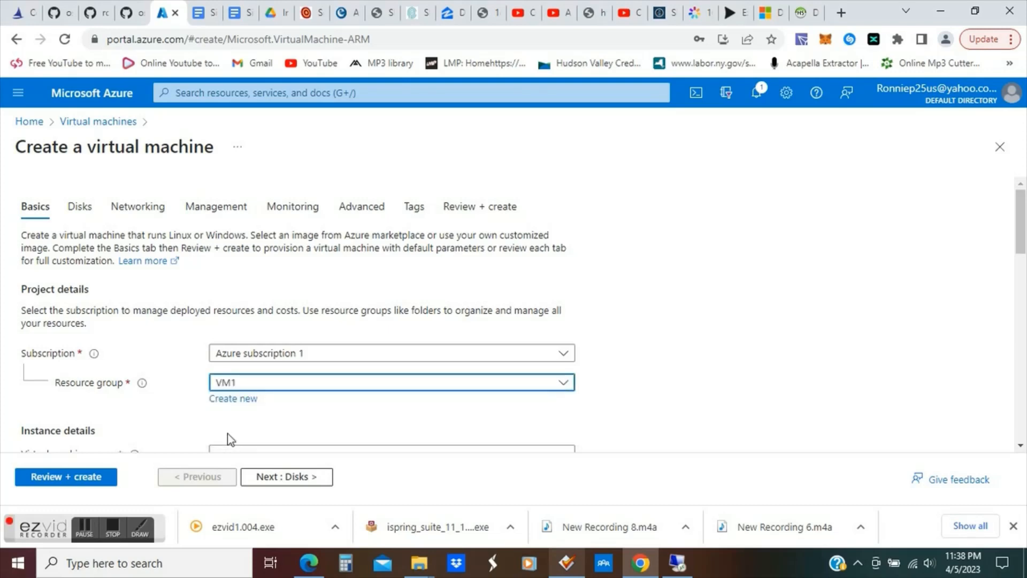
{"action": "left_click", "coordinate": [1021, 445]}
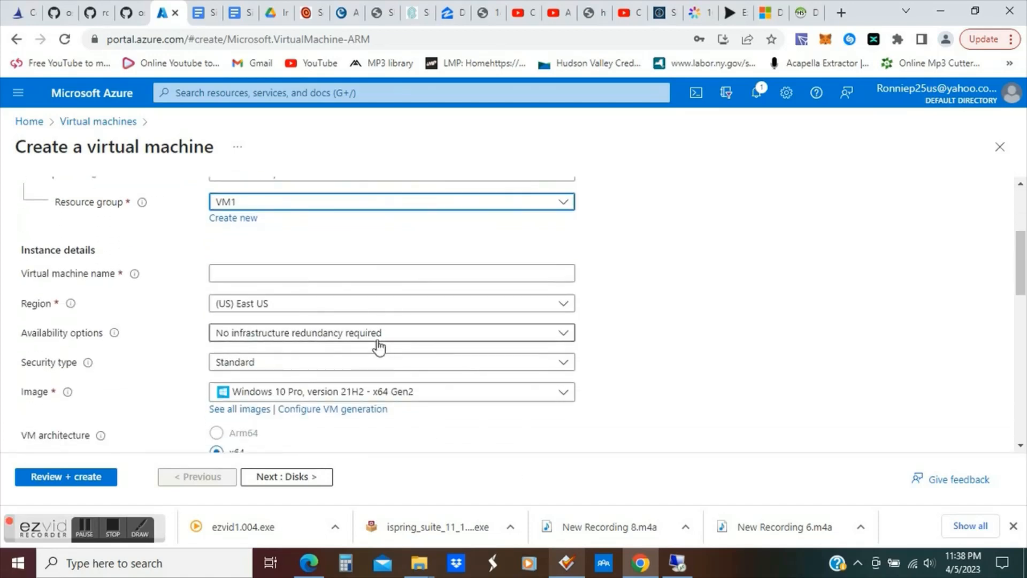
{"action": "left_click", "coordinate": [290, 274]}
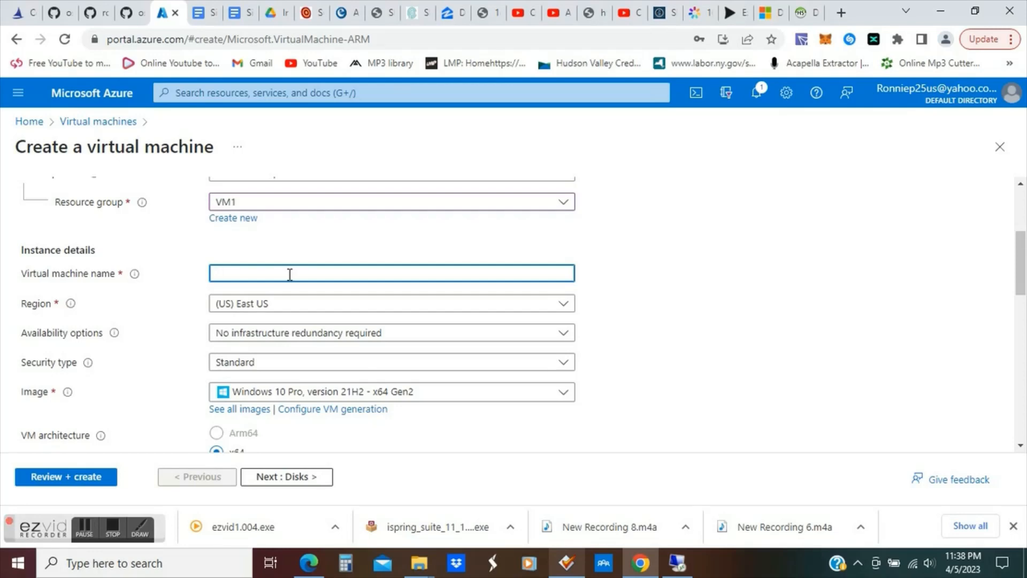
{"action": "type", "text": "VM1"}
Examine the operating system images available for the virtual machine, leaving the selected Windows 10 Pro image in place.
{"action": "left_click", "coordinate": [471, 395]}
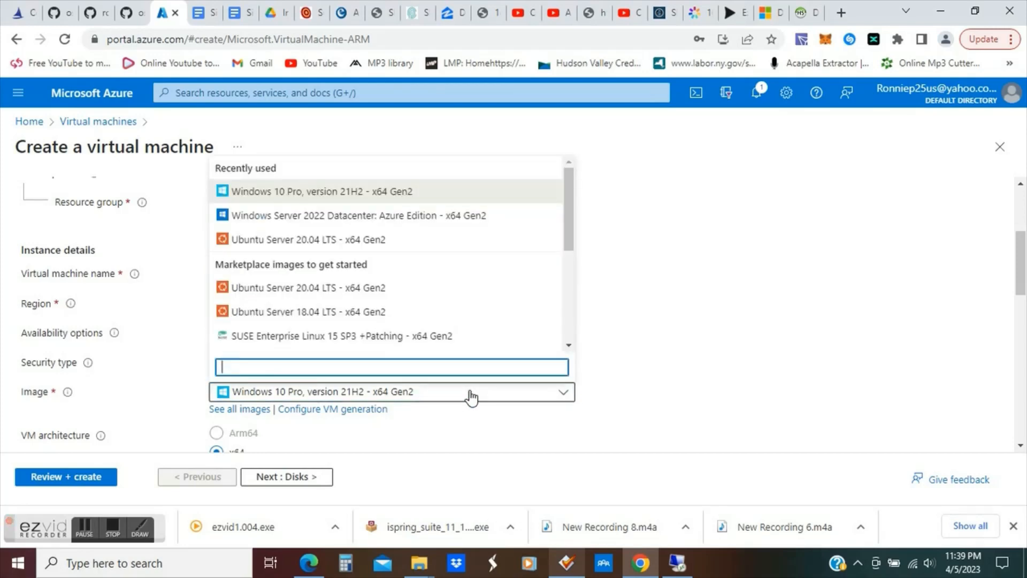
{"action": "left_click", "coordinate": [471, 395]}
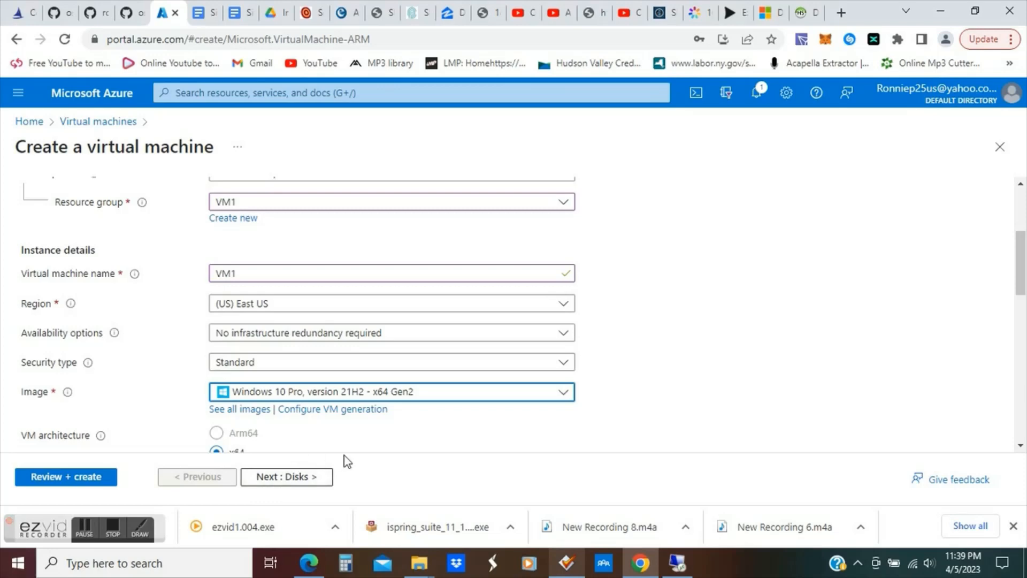
{"action": "key", "text": "Down"}
{"action": "key", "text": "Down"}
{"action": "key", "text": "Down"}
{"action": "key", "text": "Down"}
{"action": "key", "text": "Down"}
{"action": "key", "text": "Down"}
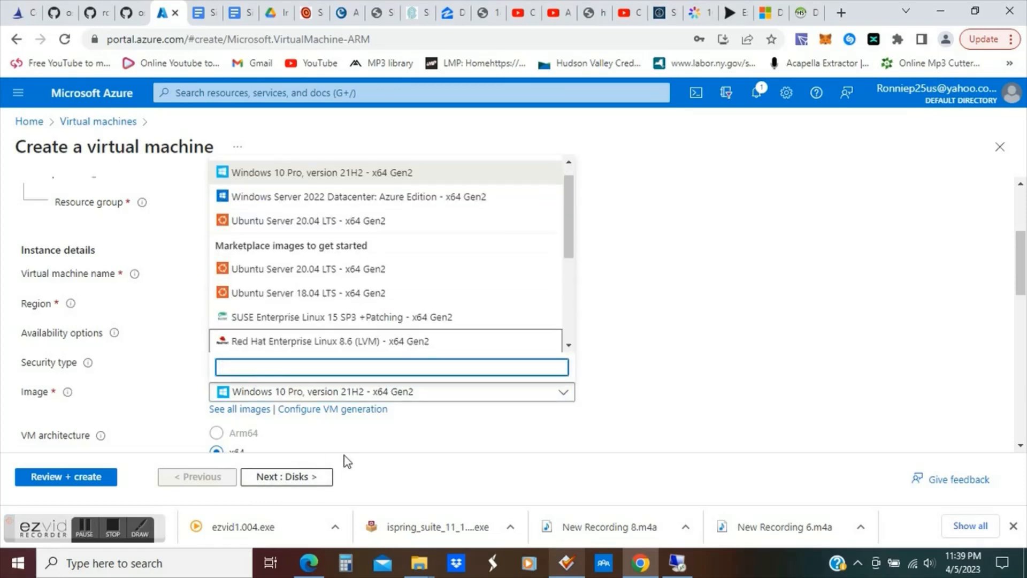
{"action": "left_click", "coordinate": [864, 357]}
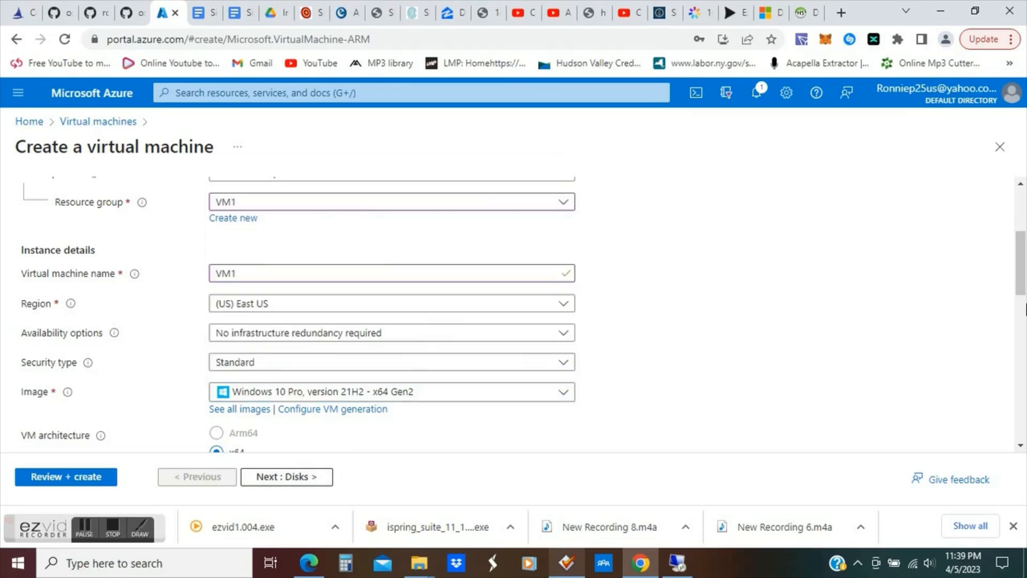
Enter the administrator account password again in the password confirmation field.
{"action": "scroll", "coordinate": [1024, 310], "scroll_direction": "down", "scroll_amount": 3}
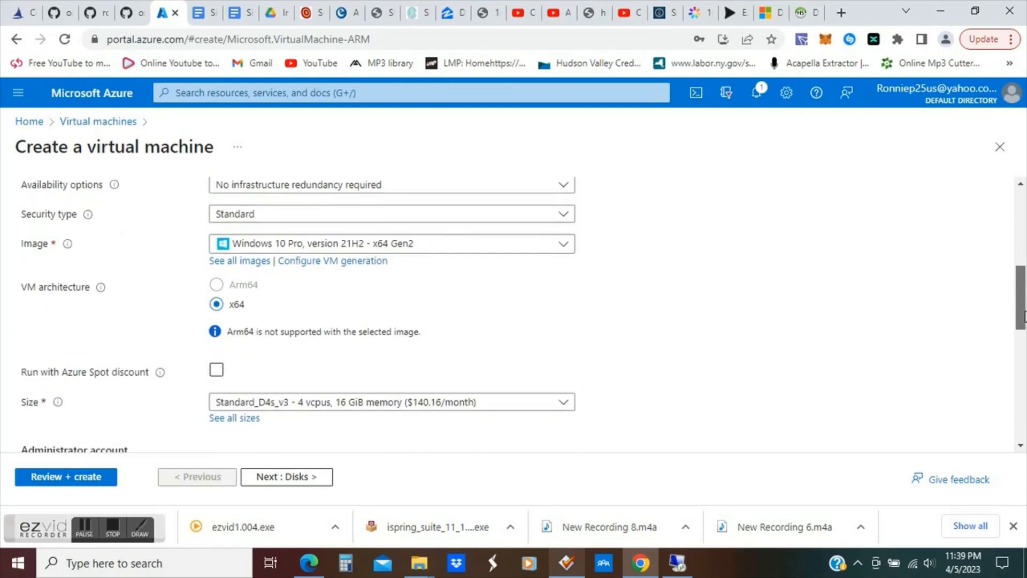
{"action": "left_click_drag", "start_coordinate": [1025, 315], "coordinate": [1025, 343]}
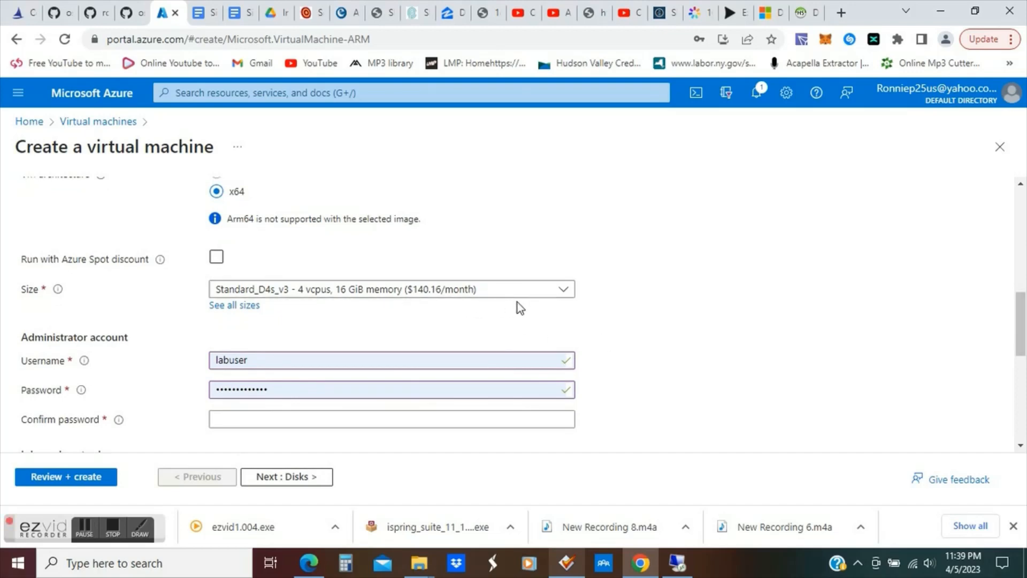
{"action": "left_click", "coordinate": [274, 363]}
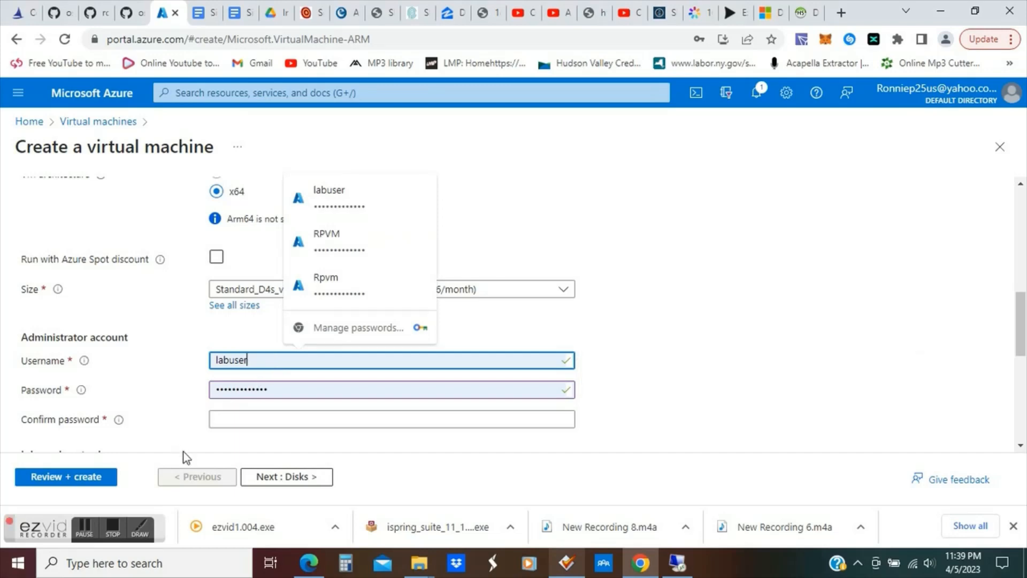
{"action": "left_click", "coordinate": [220, 419]}
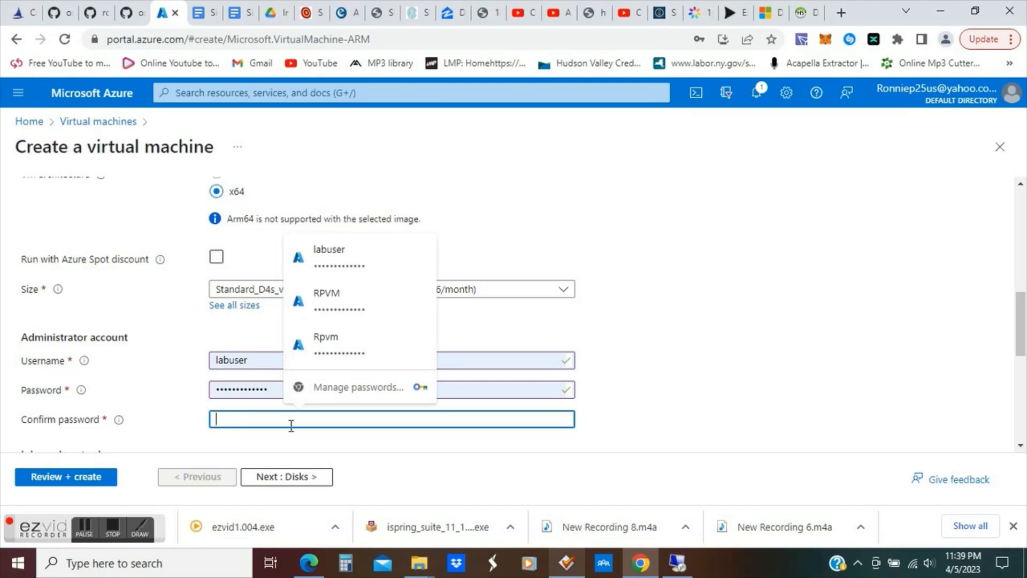
{"action": "type", "text": "******"}
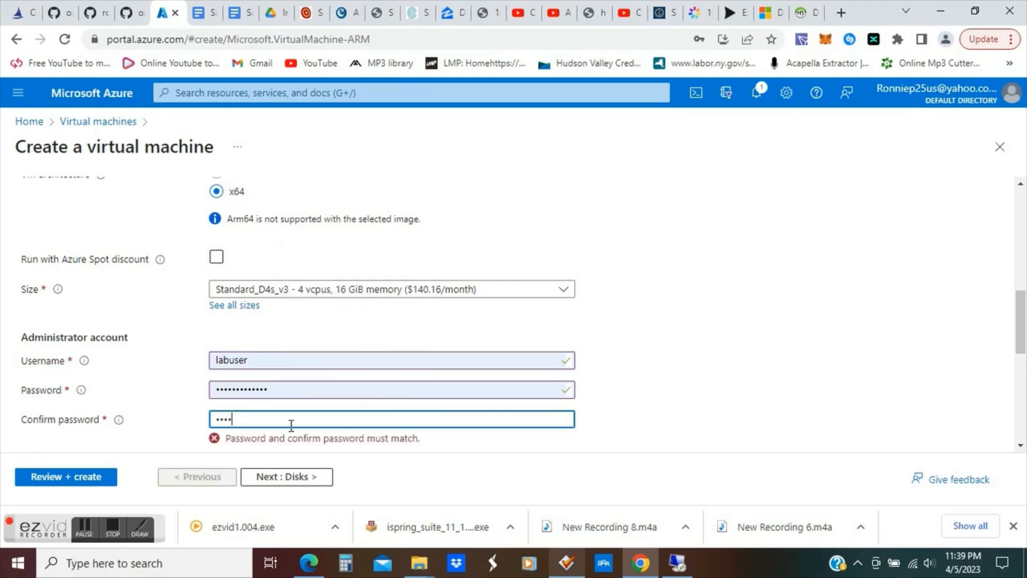
{"action": "type", "text": "*****"}
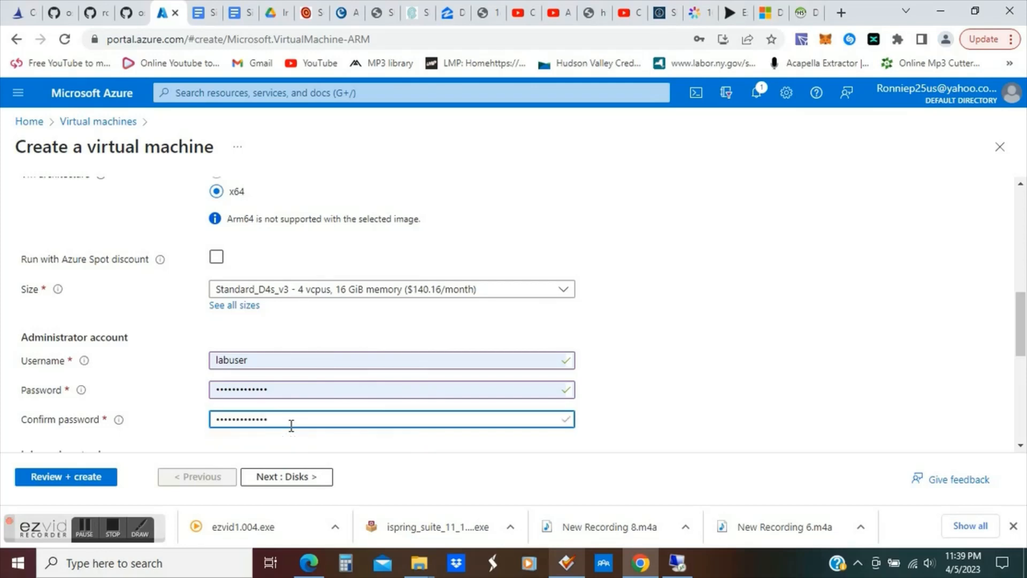
{"action": "left_click", "coordinate": [730, 404]}
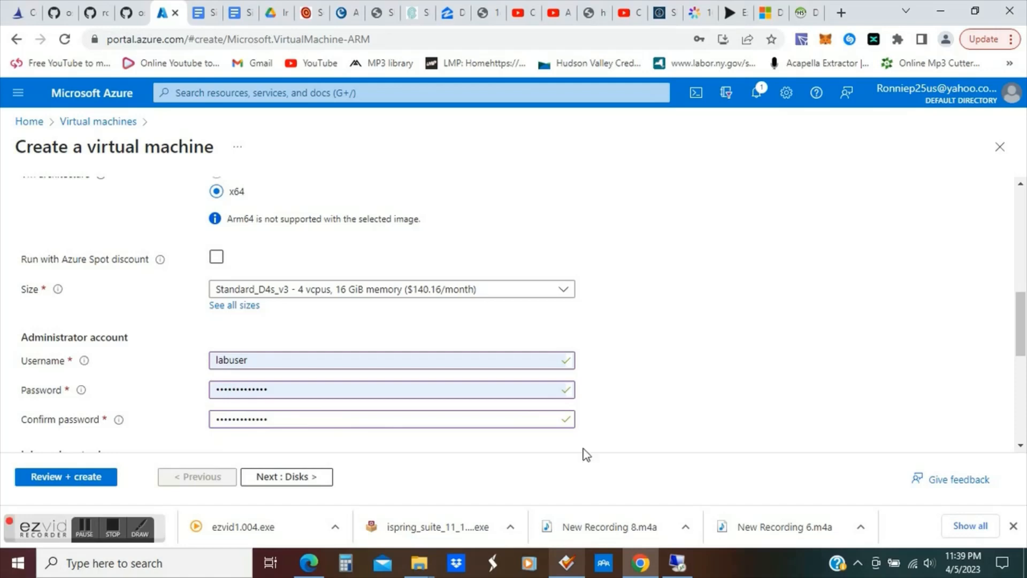
Try to validate the virtual machine configuration and create the machine.
{"action": "left_click", "coordinate": [63, 481]}
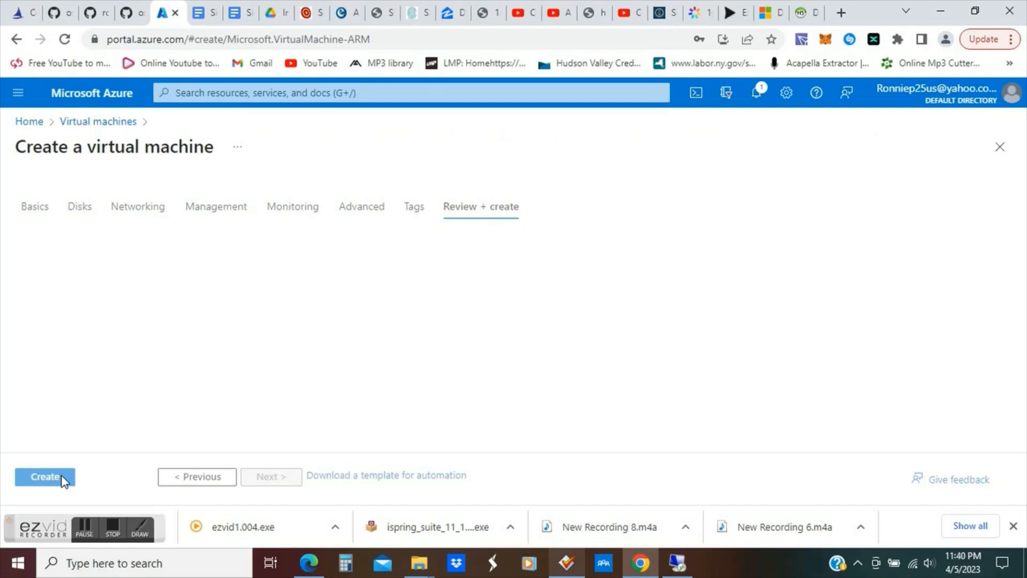
{"action": "left_click", "coordinate": [45, 476]}
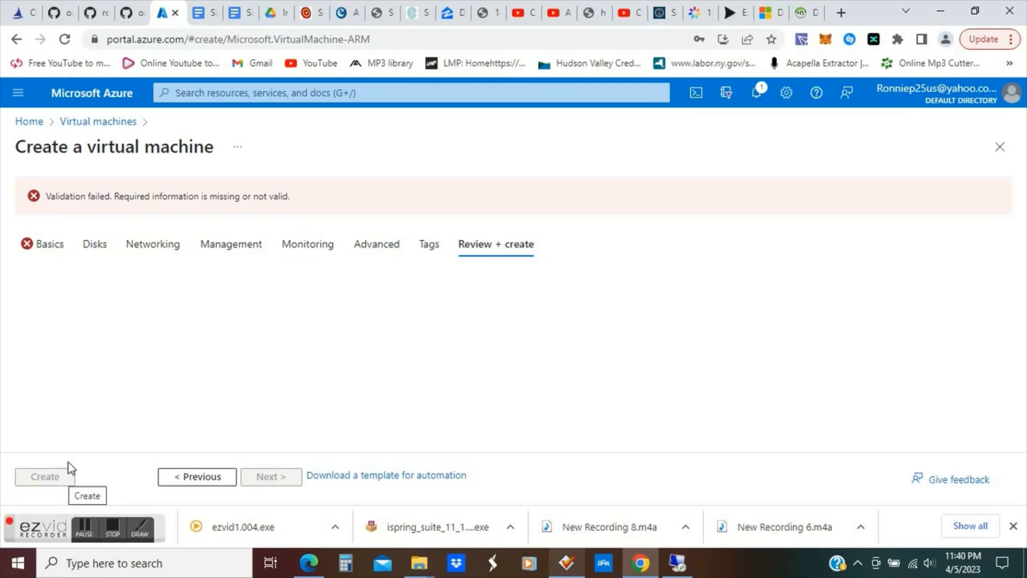
{"action": "left_click", "coordinate": [182, 481]}
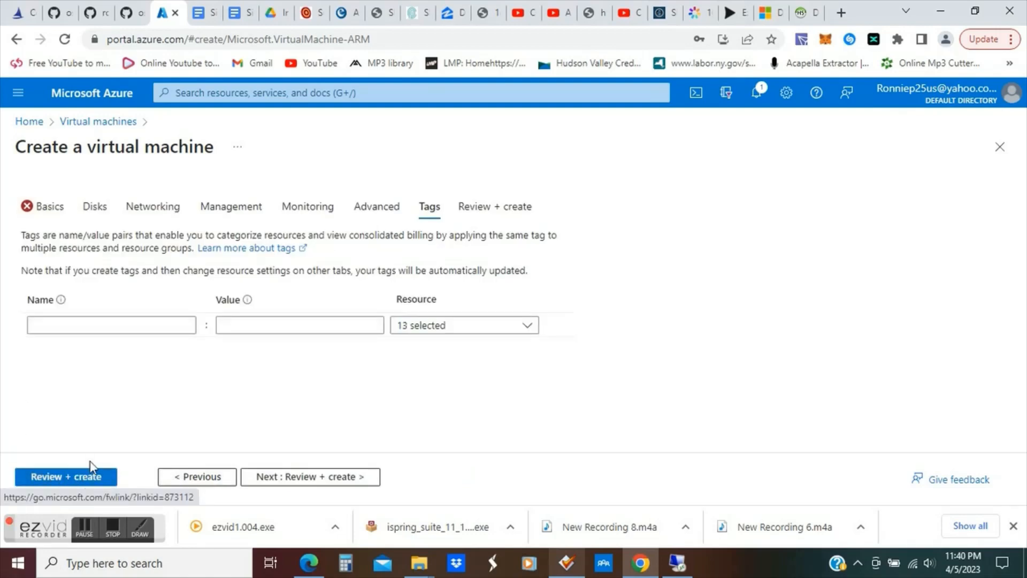
Return to the Basics settings and confirm having an eligible Windows 10/11 license with multi-tenant hosting rights.
{"action": "left_click", "coordinate": [54, 208]}
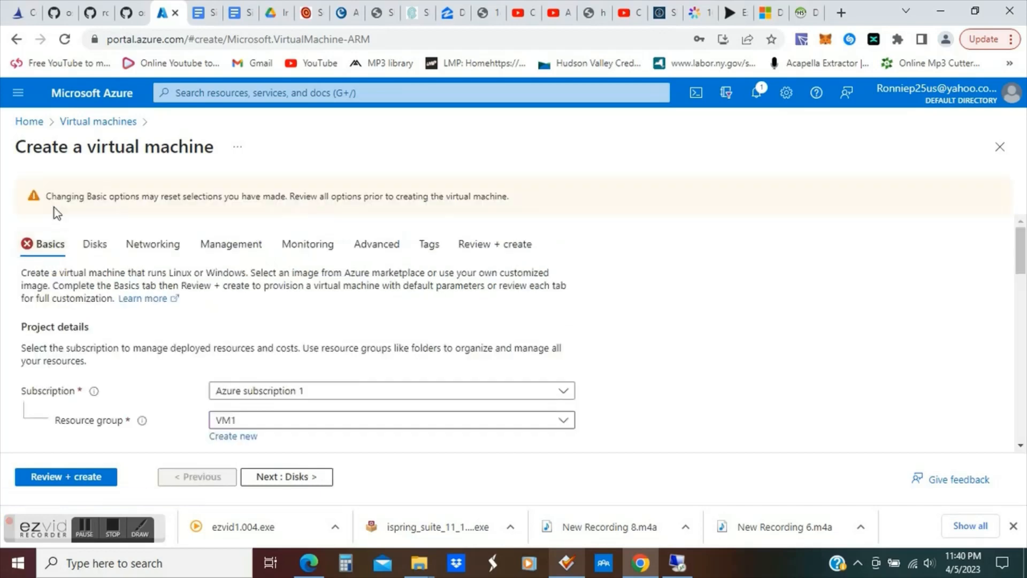
{"action": "left_click", "coordinate": [1023, 299]}
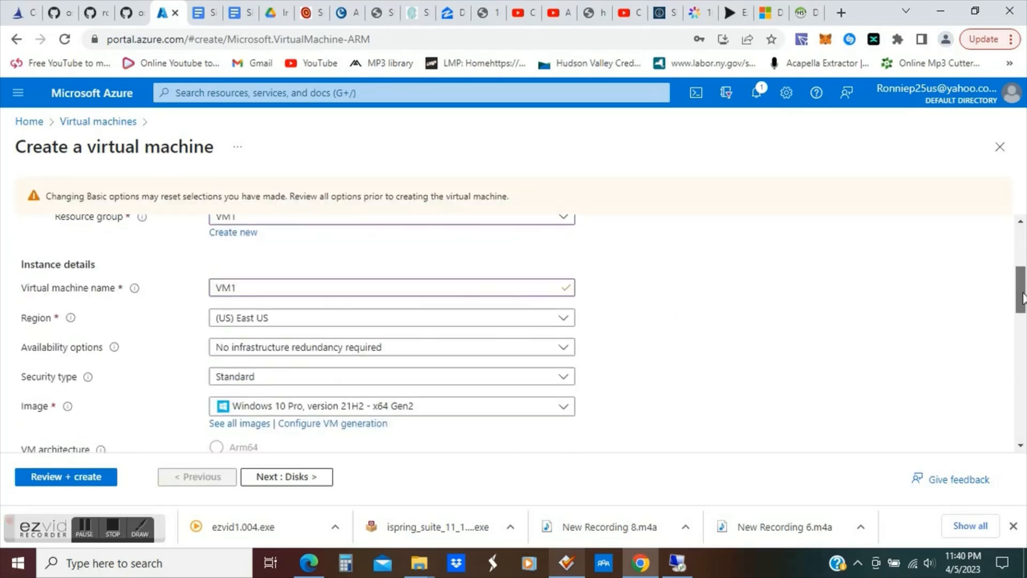
{"action": "left_click_drag", "start_coordinate": [1022, 299], "coordinate": [1022, 316]}
{"action": "left_click_drag", "start_coordinate": [1022, 318], "coordinate": [1023, 432]}
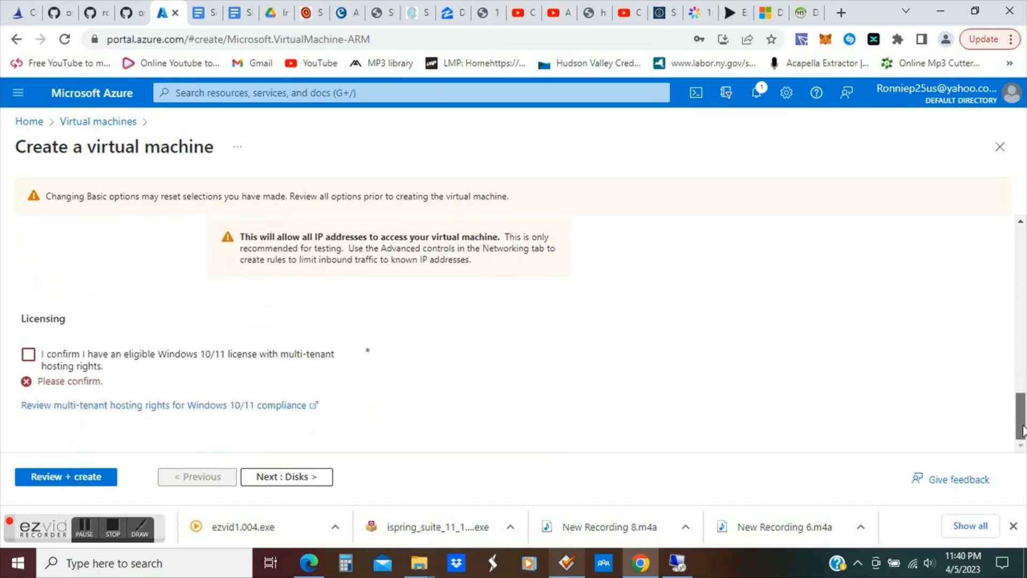
{"action": "left_click", "coordinate": [28, 355]}
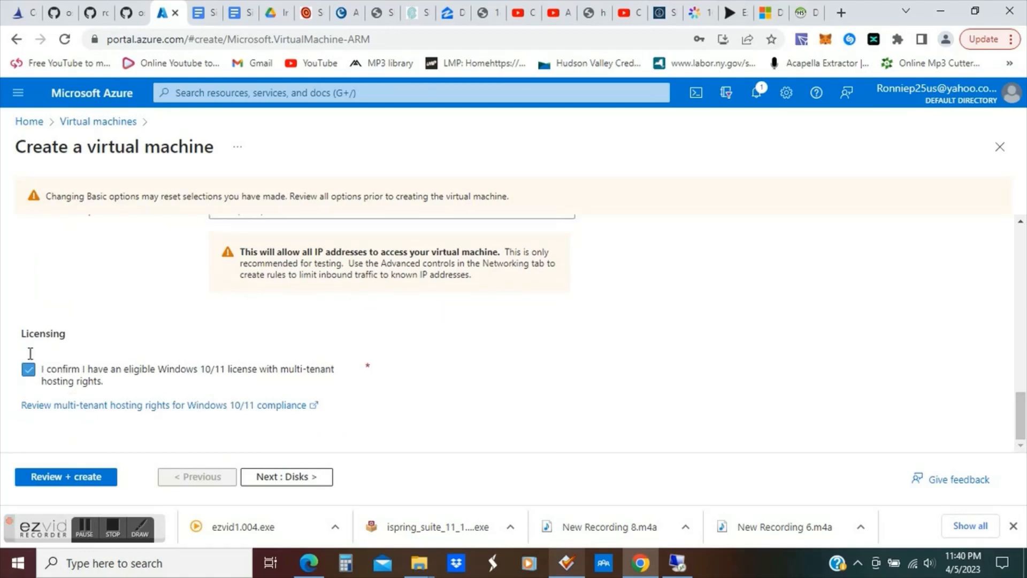
Validate the virtual machine configuration again, create the machine, and follow its deployment.
{"action": "left_click", "coordinate": [84, 482]}
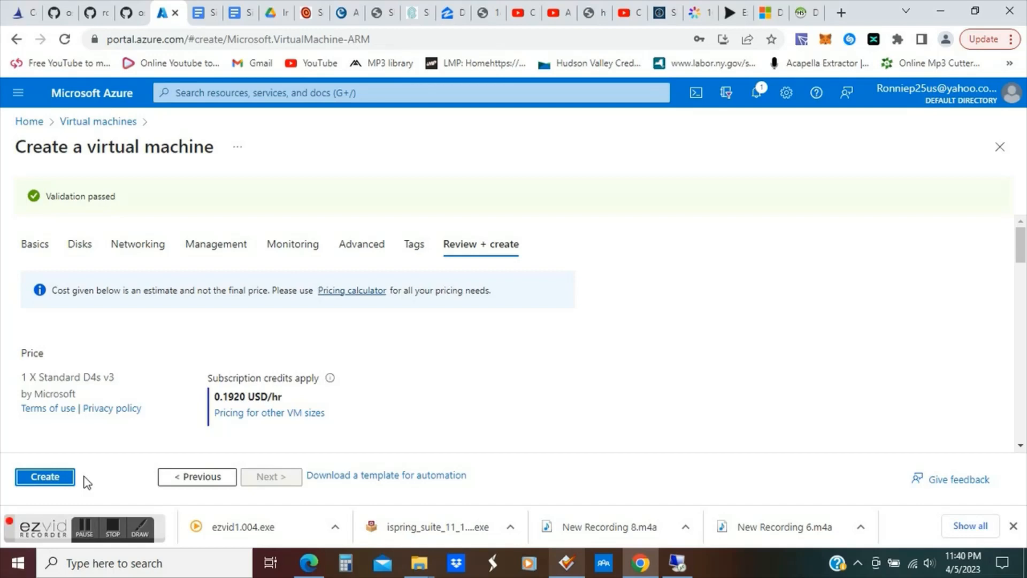
{"action": "left_click", "coordinate": [56, 480]}
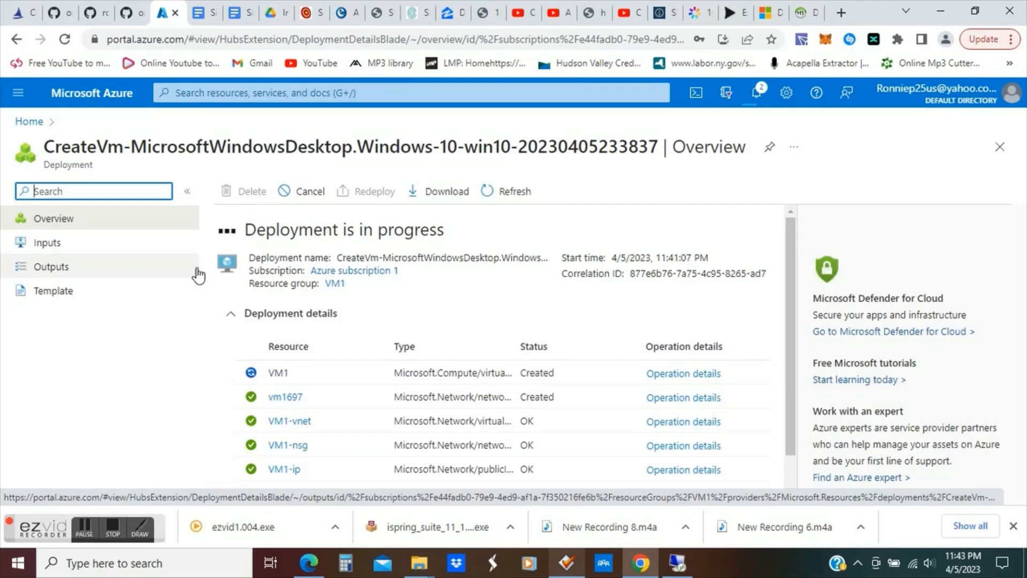
{"action": "left_click", "coordinate": [792, 477]}
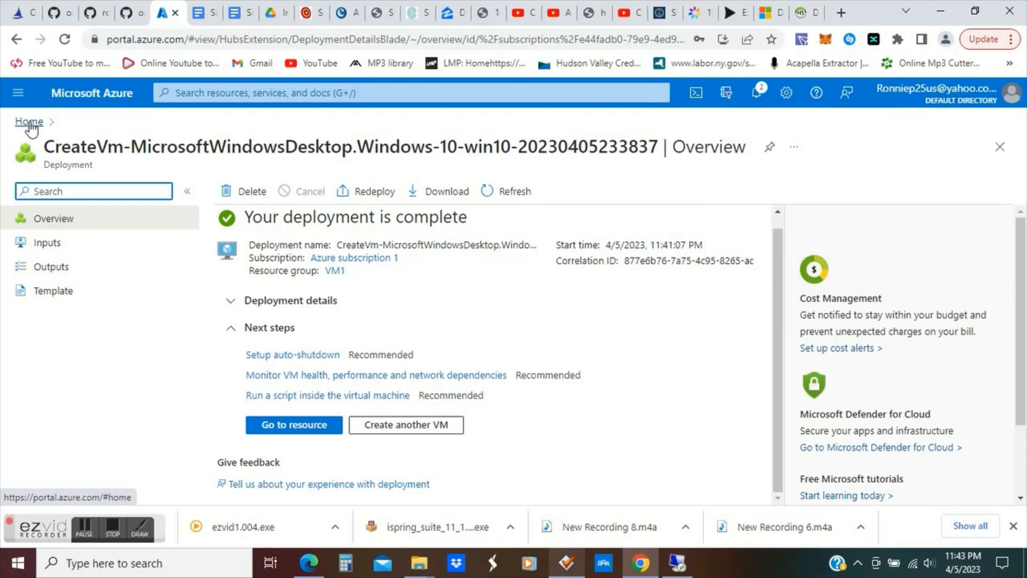
Open the VM1 virtual machine from the portal home page and copy its public IP address.
{"action": "left_click", "coordinate": [30, 127]}
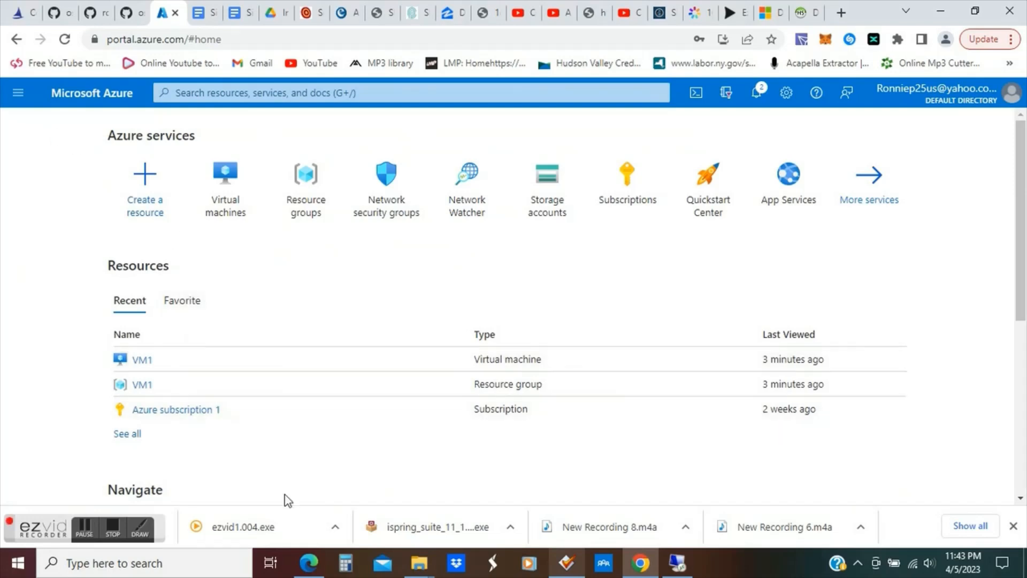
{"action": "left_click", "coordinate": [144, 360]}
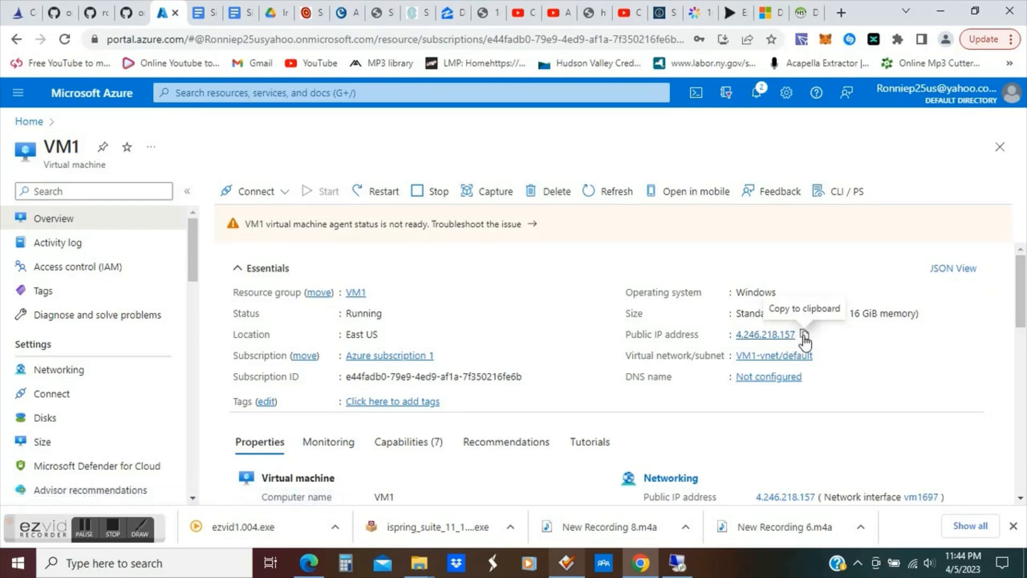
{"action": "left_click", "coordinate": [804, 335]}
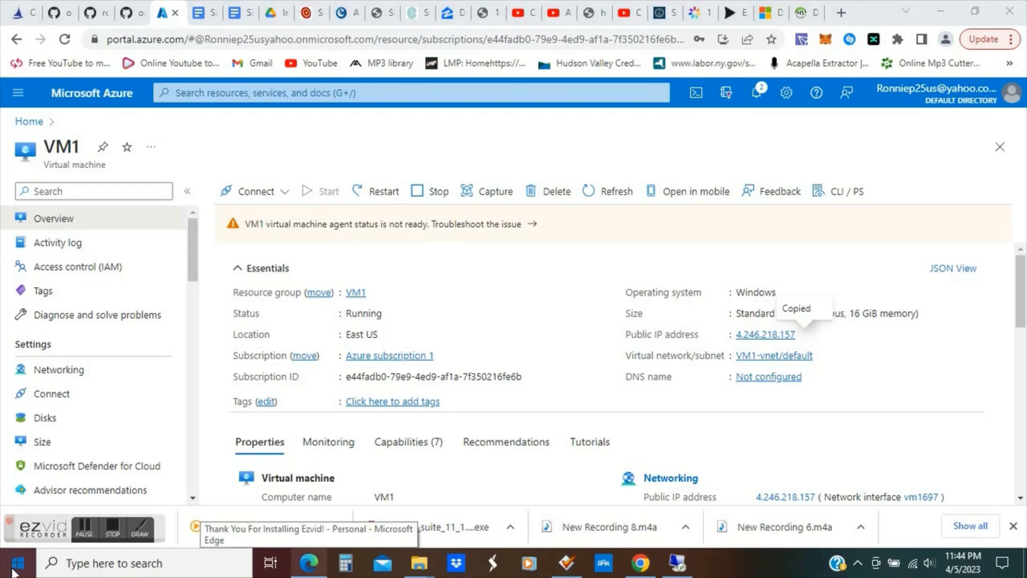
Open Remote Desktop Connection on the local computer and connect to VM1's copied public IP address, 4.246.218.157.
{"action": "left_click", "coordinate": [75, 567]}
{"action": "type", "text": "re"}
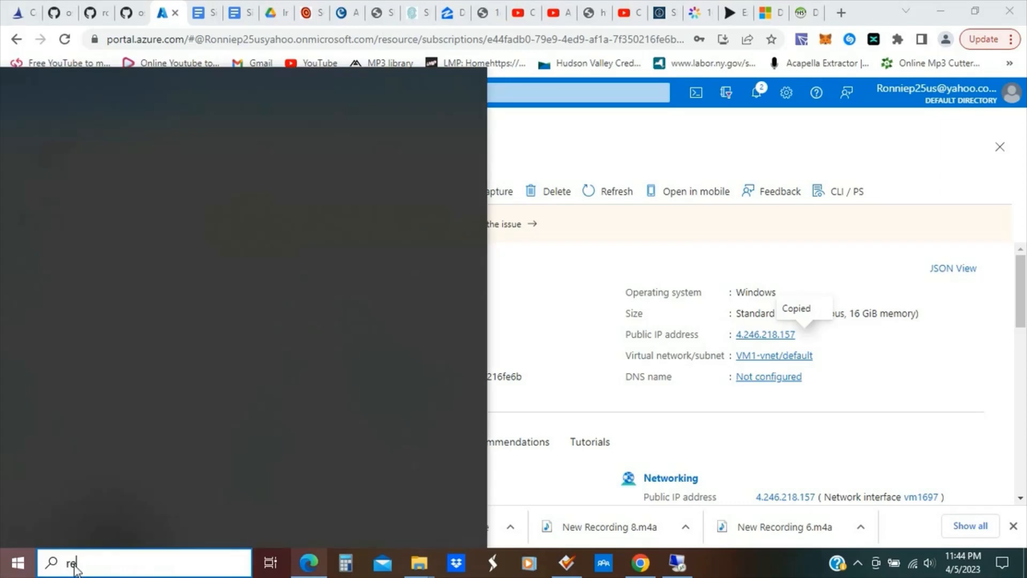
{"action": "type", "text": "m"}
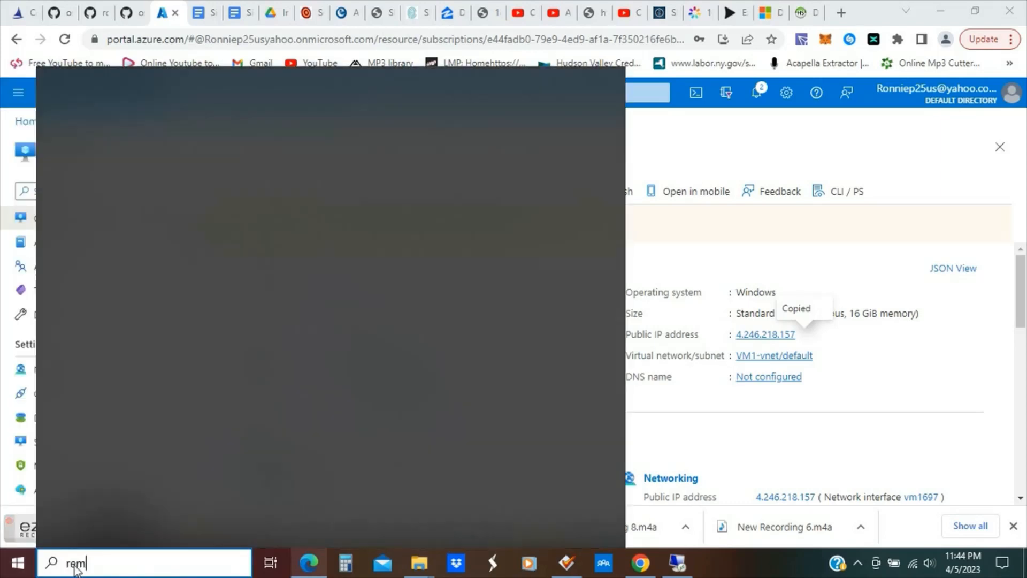
{"action": "type", "text": "ote"}
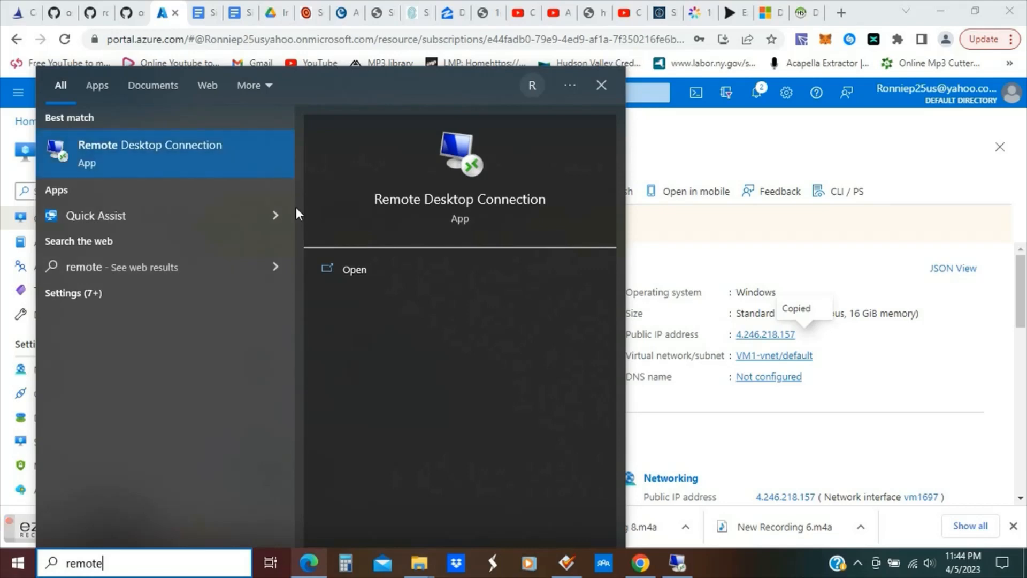
{"action": "left_click", "coordinate": [346, 270]}
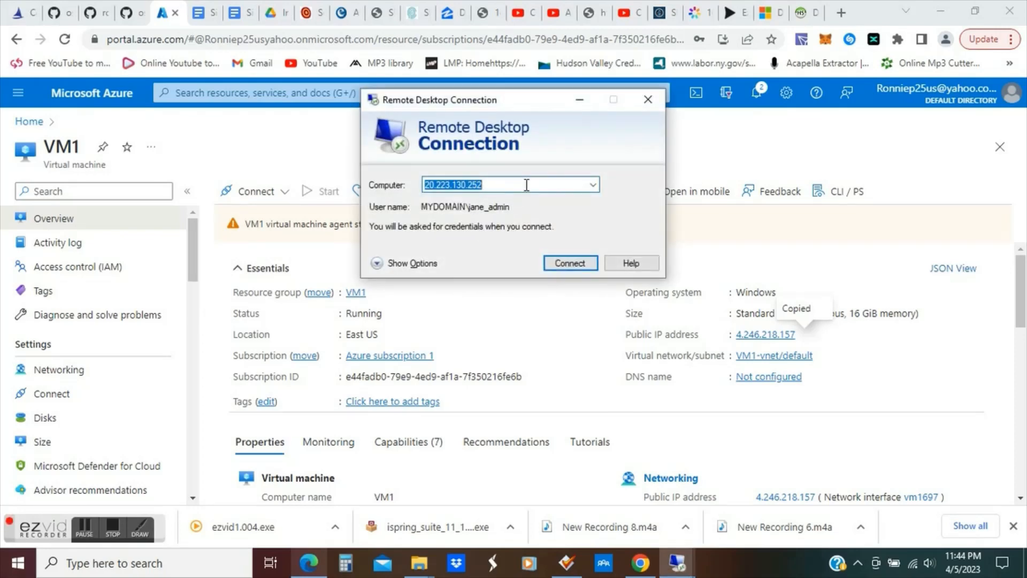
{"action": "key", "text": "ctrl+v"}
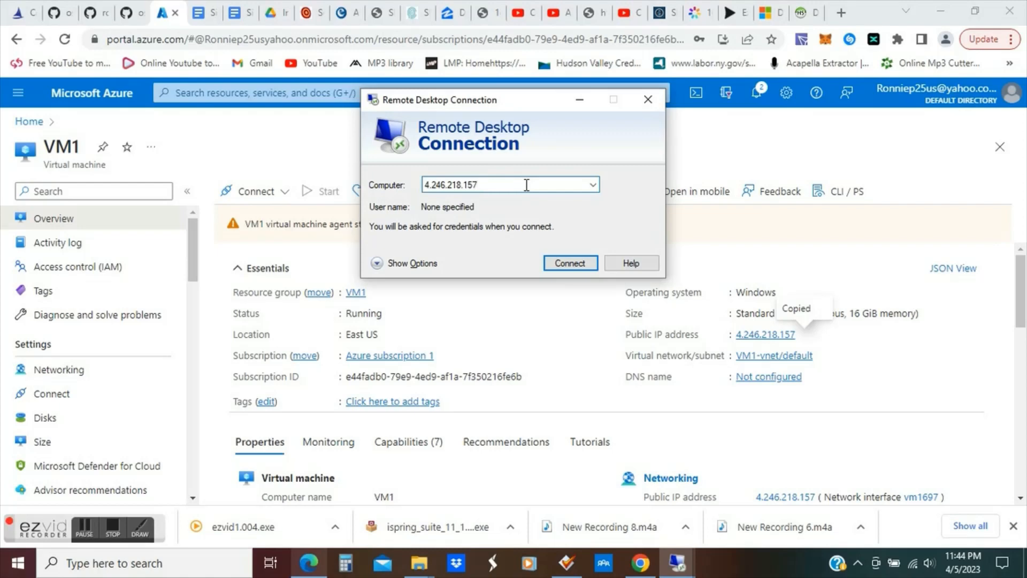
{"action": "left_click", "coordinate": [576, 264]}
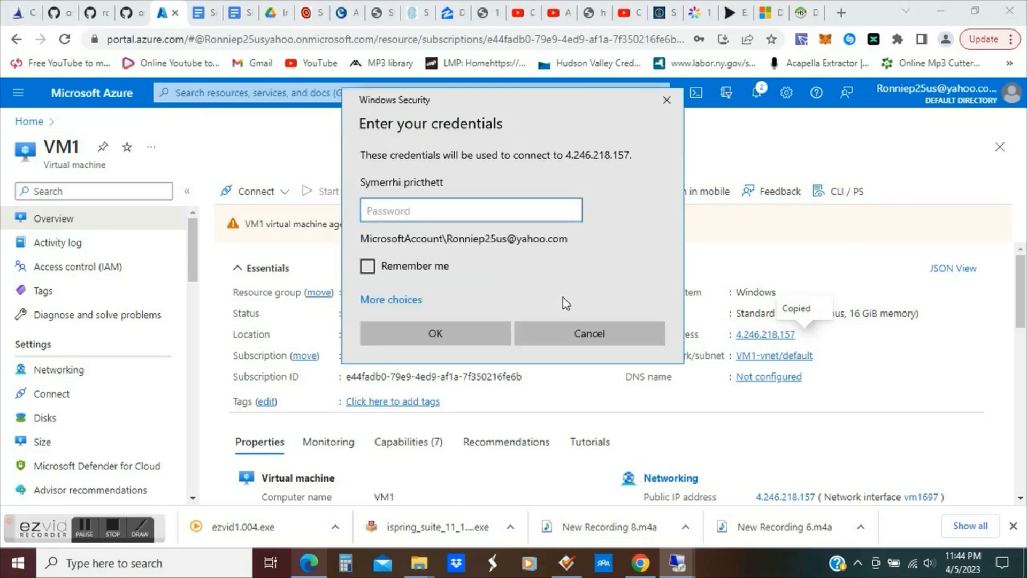
Sign in to the remote machine with a different account, labuser, entering the account password and accepting the security warning.
{"action": "left_click", "coordinate": [412, 303]}
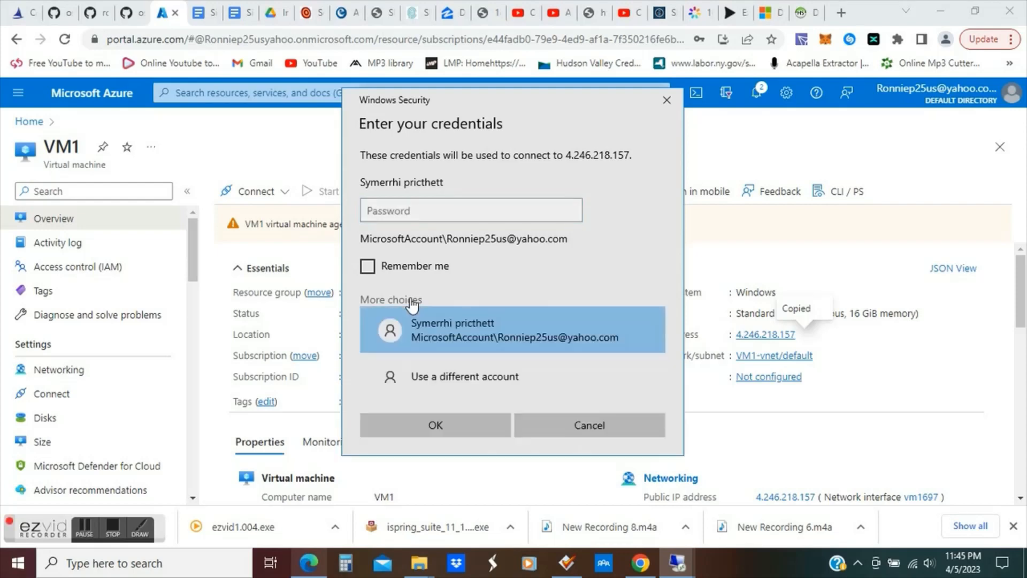
{"action": "left_click", "coordinate": [442, 379]}
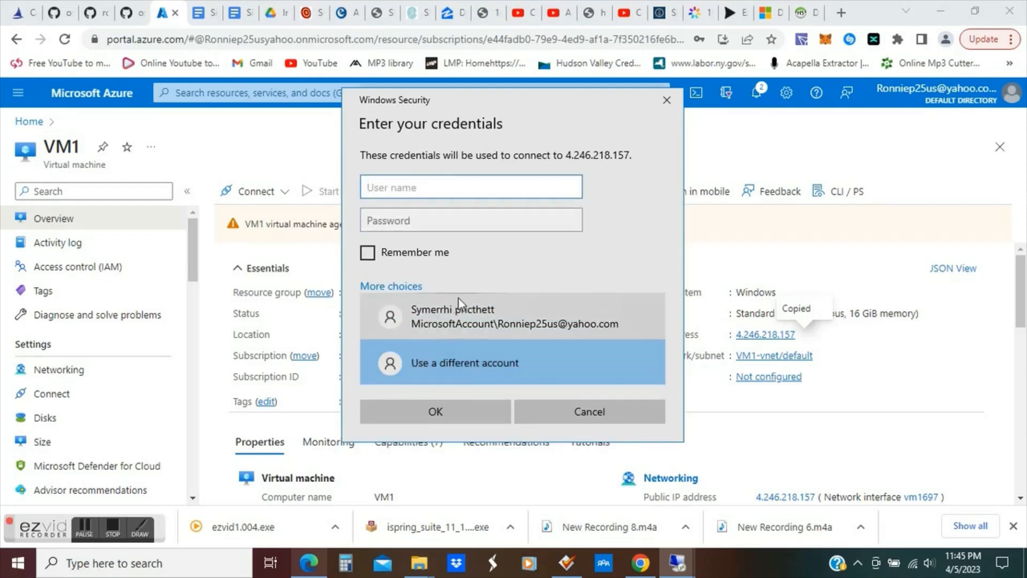
{"action": "type", "text": "labuser"}
{"action": "left_click", "coordinate": [491, 229]}
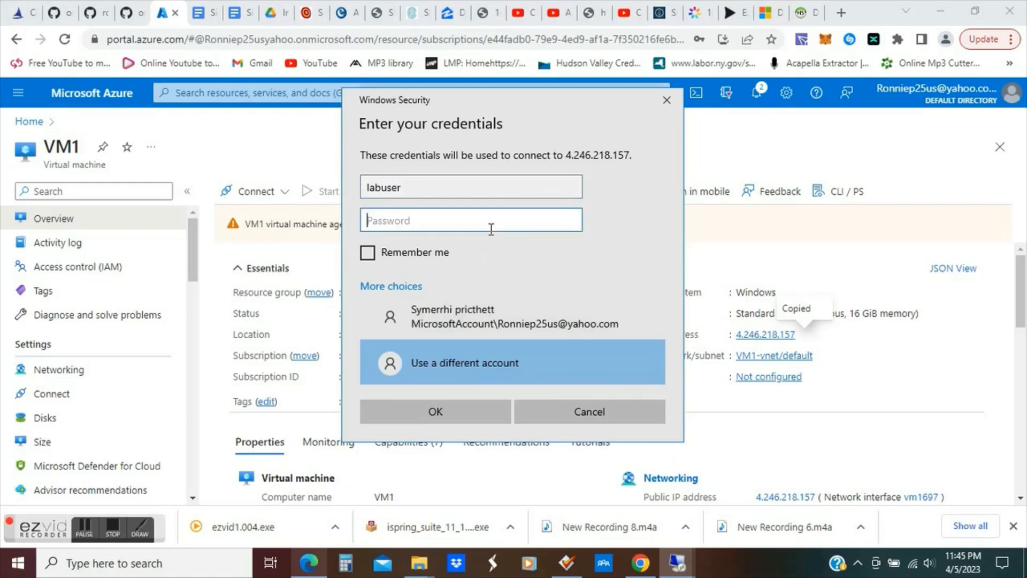
{"action": "type", "text": "•••••••••••"}
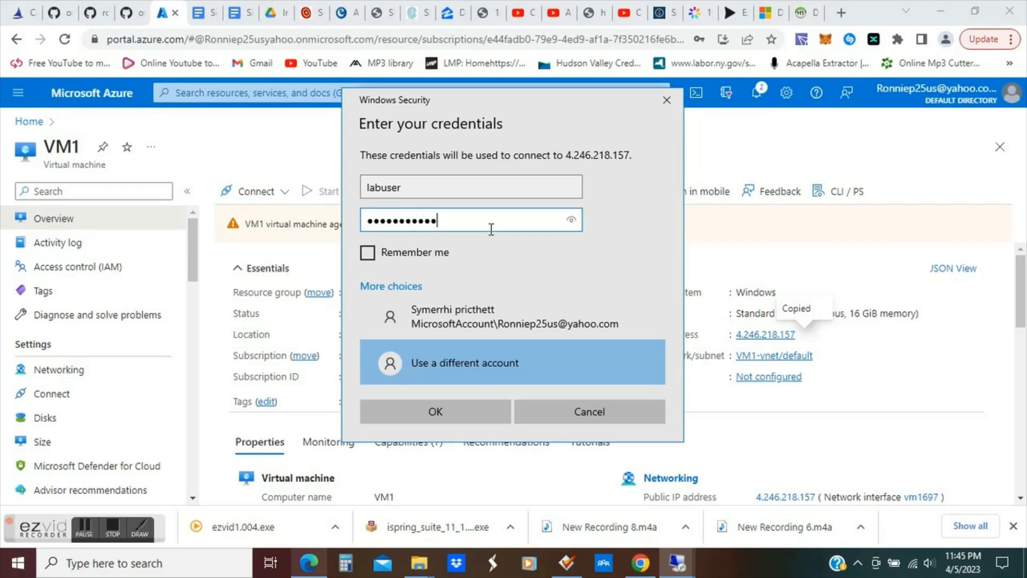
{"action": "type", "text": "••"}
{"action": "key", "text": "Return"}
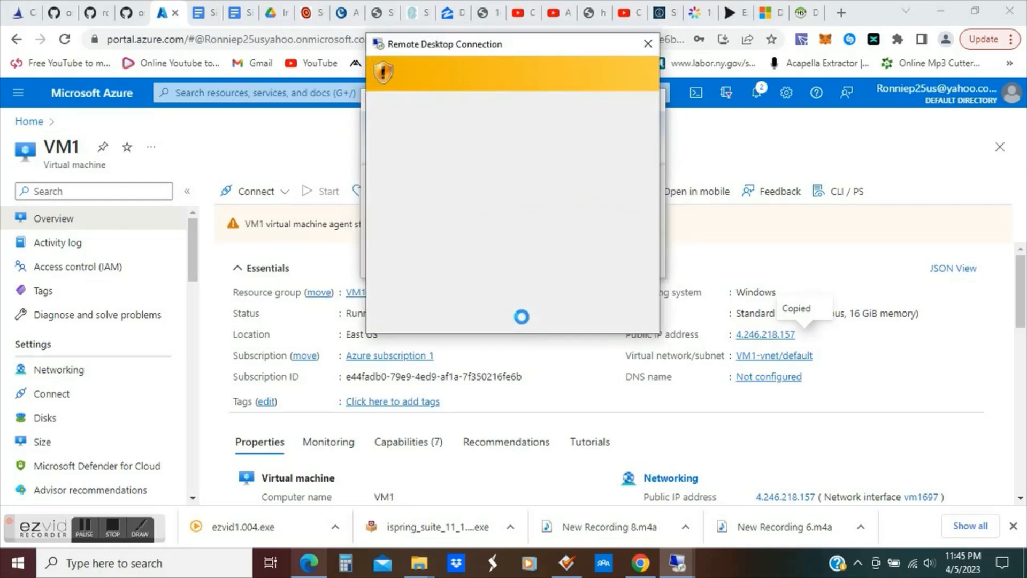
{"action": "left_click", "coordinate": [554, 316]}
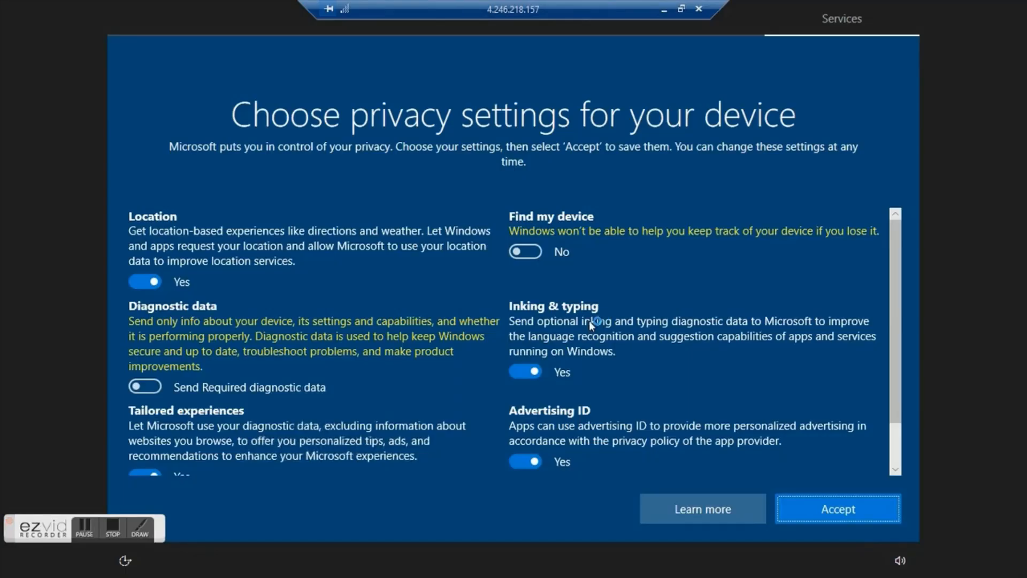
Turn off Location, Inking & typing, Advertising ID and Tailored experiences, accept the privacy settings, and decline making the PC discoverable on the network.
{"action": "left_click", "coordinate": [133, 277]}
{"action": "left_click", "coordinate": [529, 357]}
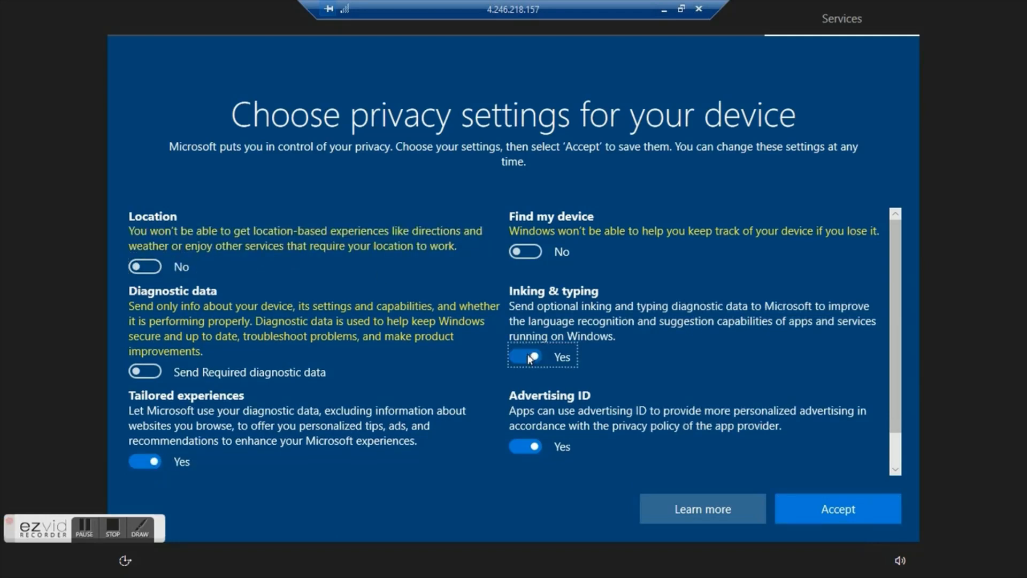
{"action": "left_click", "coordinate": [516, 447]}
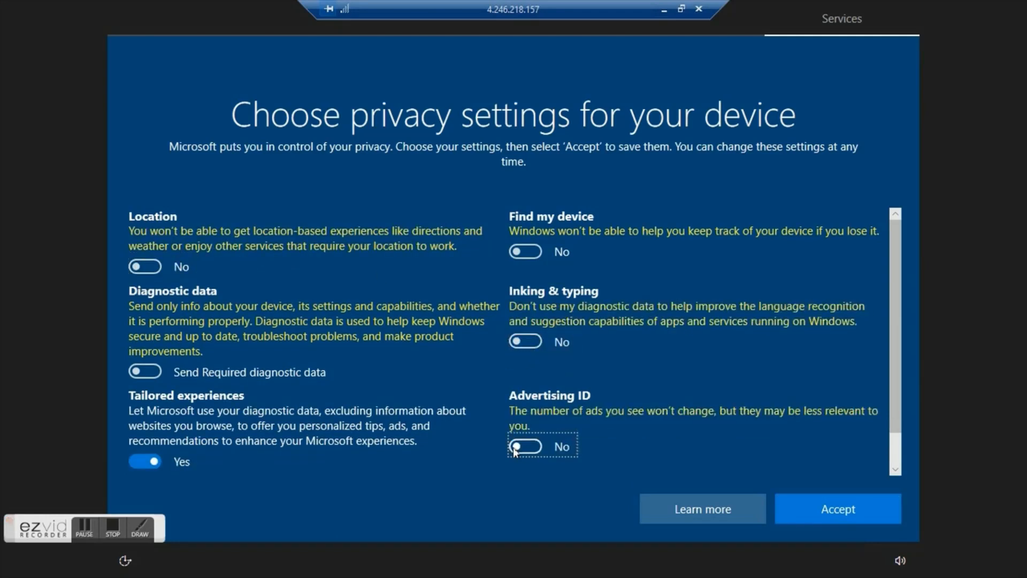
{"action": "left_click", "coordinate": [137, 460]}
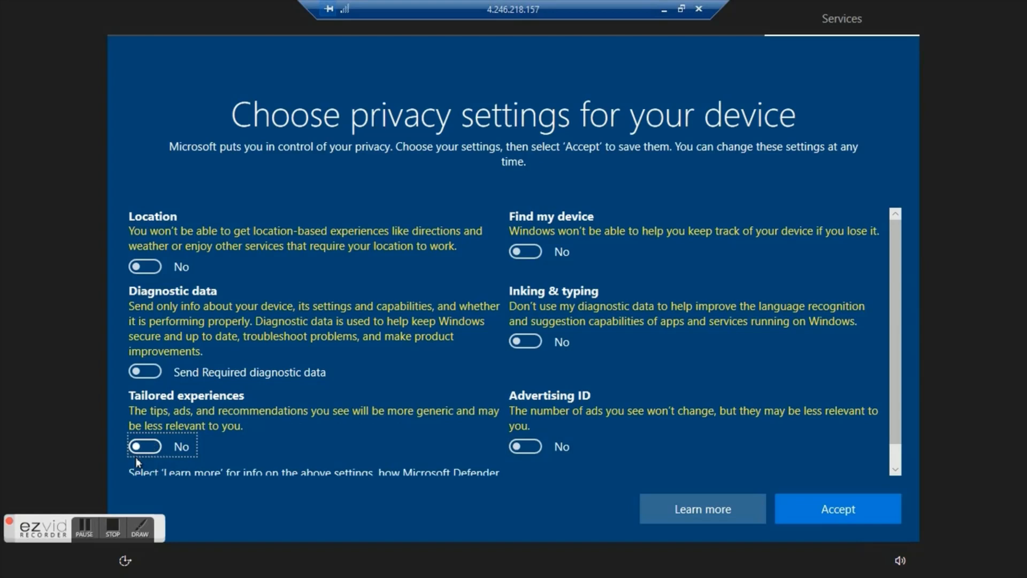
{"action": "left_click", "coordinate": [896, 455]}
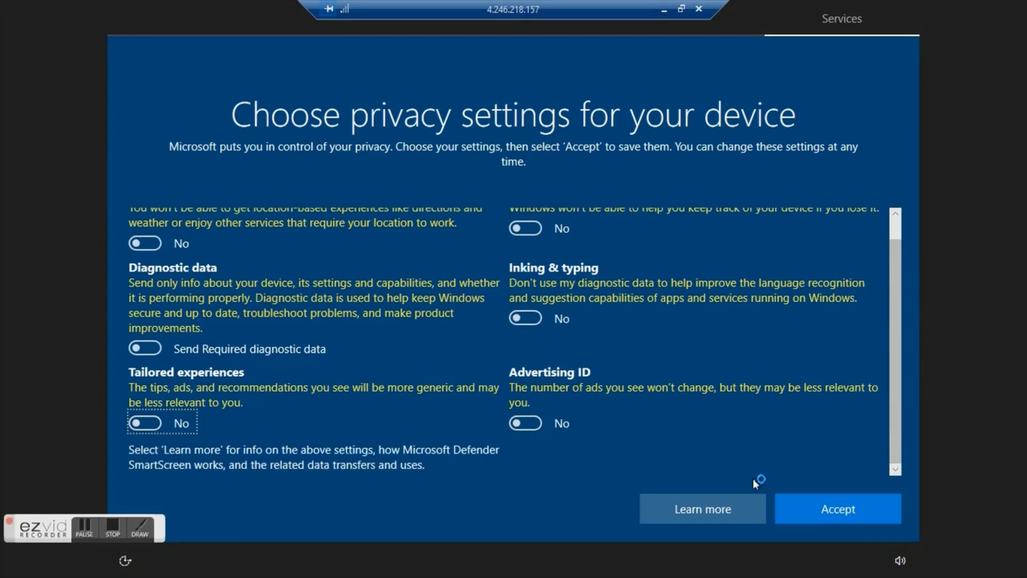
{"action": "left_click", "coordinate": [822, 516]}
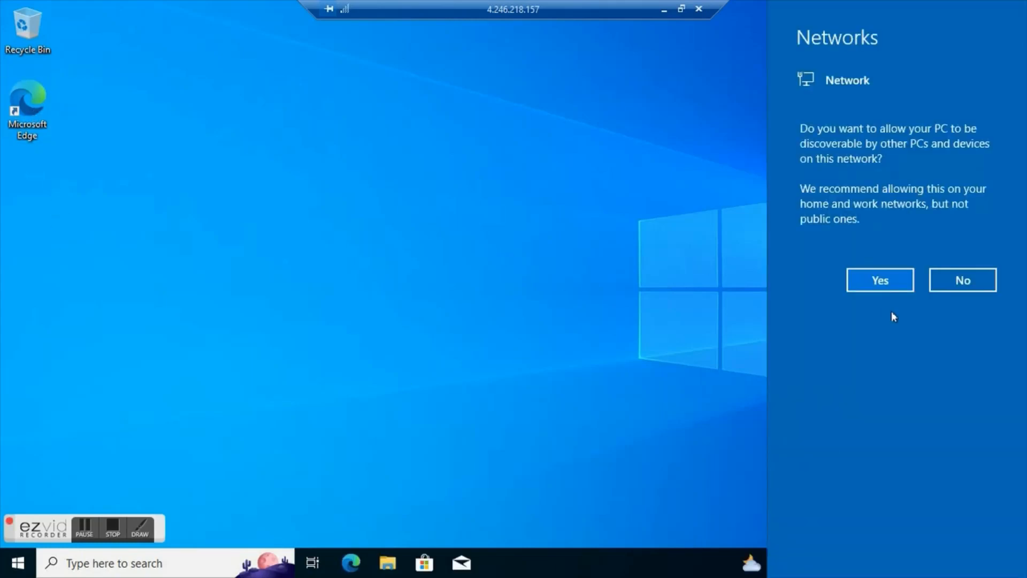
{"action": "left_click", "coordinate": [964, 281]}
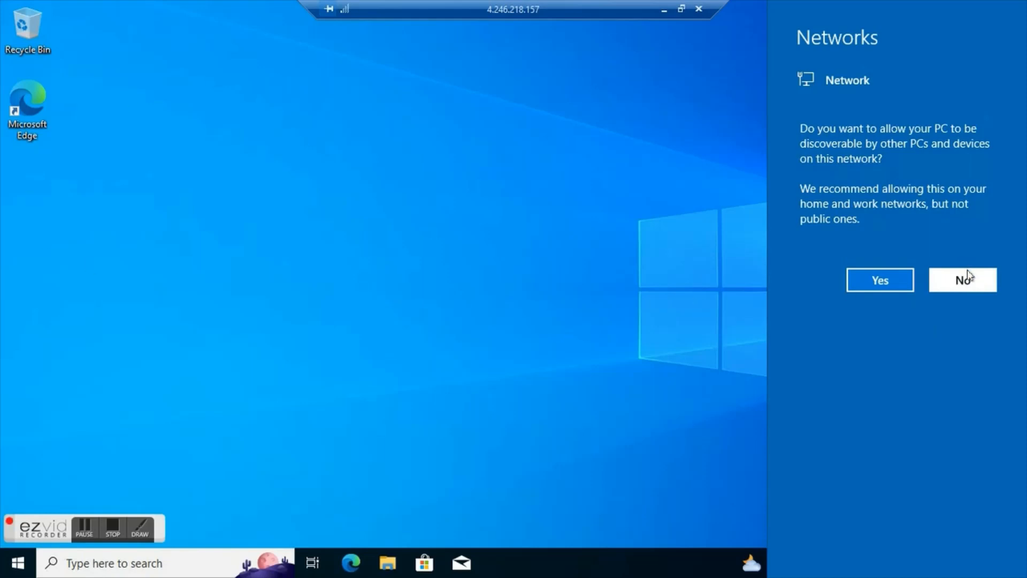
Open Microsoft Edge on the remote machine and finish its first-run setup without data import, personalised experience, or Microsoft Rewards.
{"action": "double_click", "coordinate": [38, 110]}
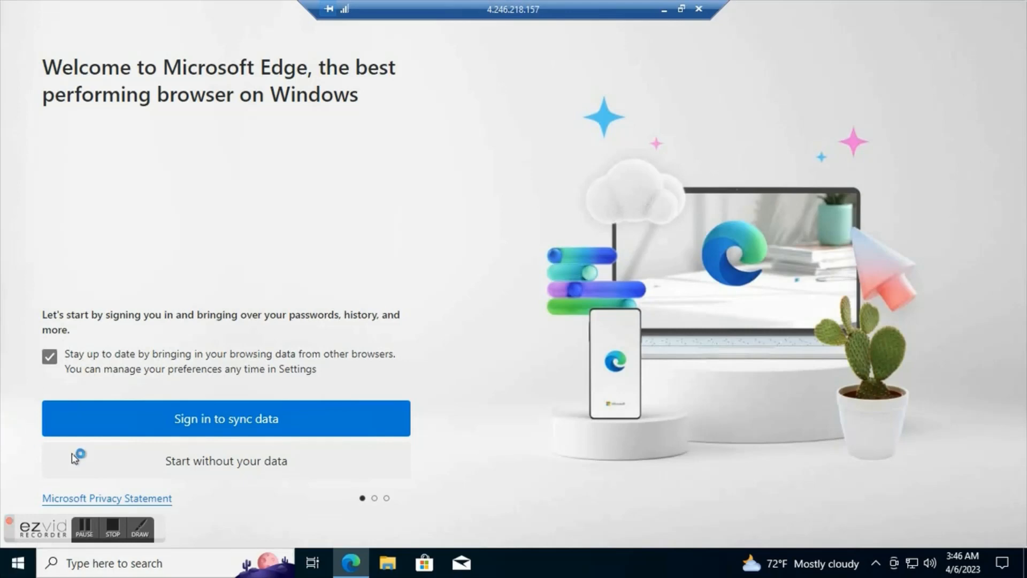
{"action": "left_click", "coordinate": [276, 465]}
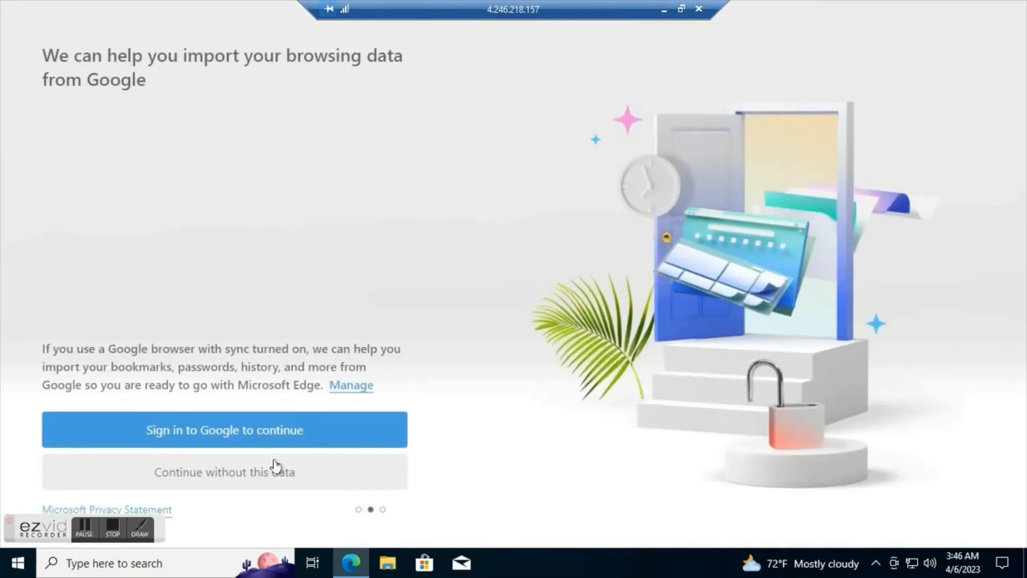
{"action": "left_click", "coordinate": [220, 472]}
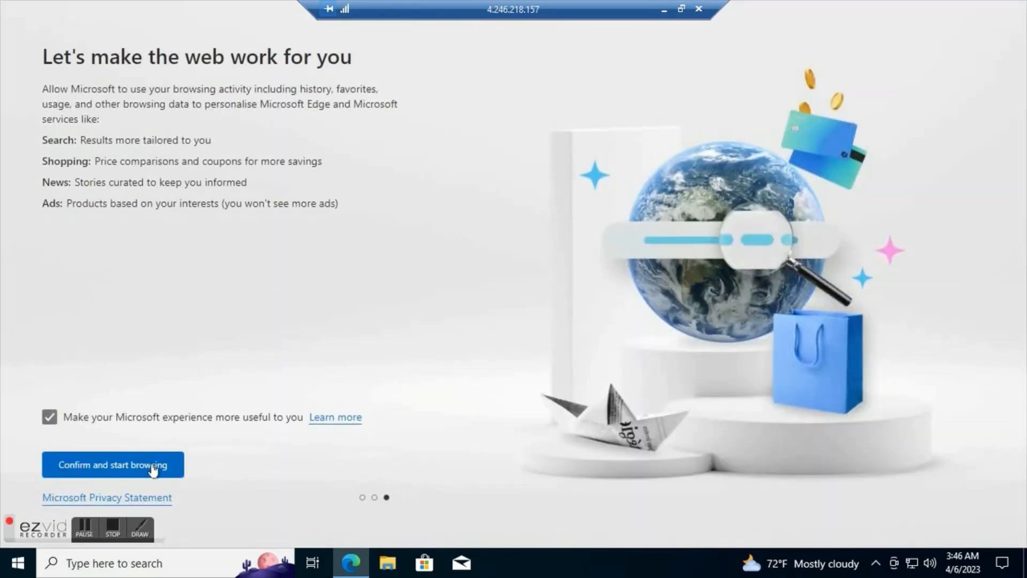
{"action": "left_click", "coordinate": [50, 417]}
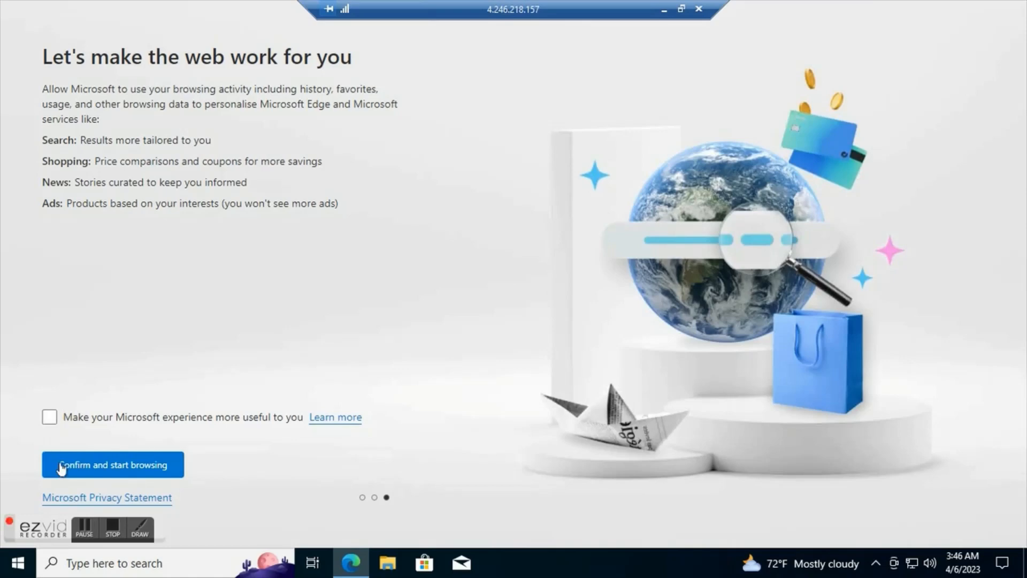
{"action": "left_click", "coordinate": [61, 468]}
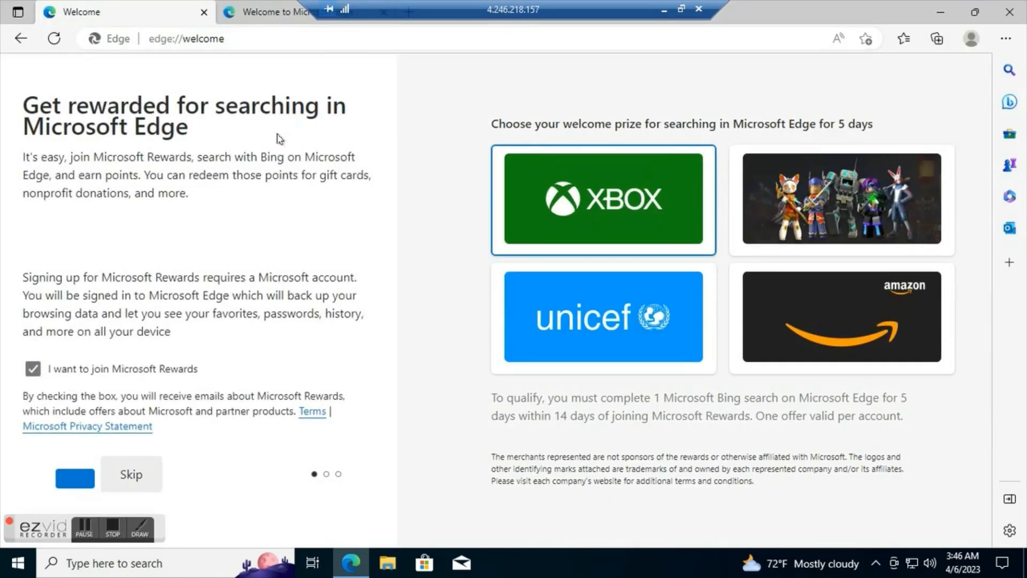
{"action": "left_click", "coordinate": [132, 480]}
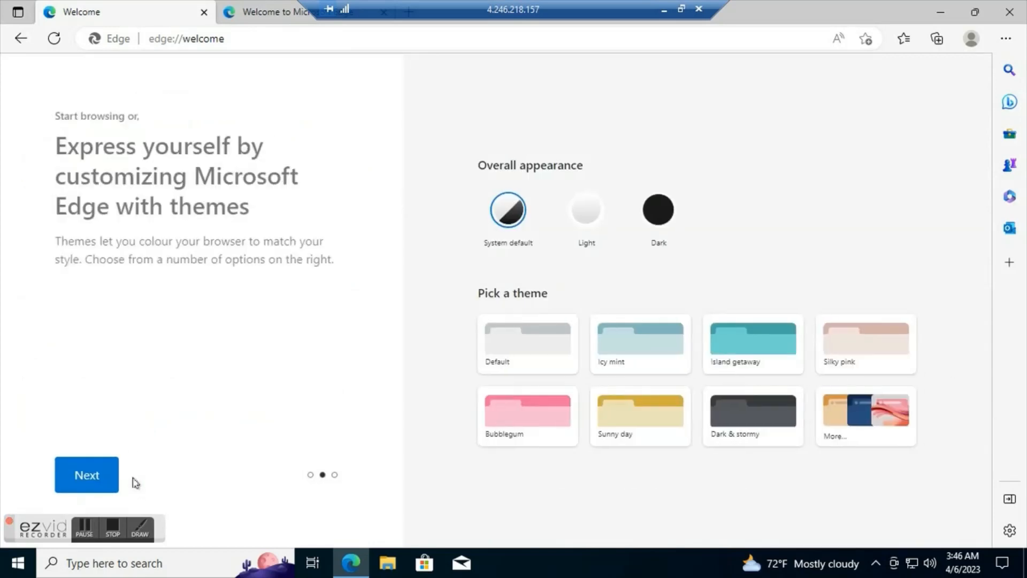
{"action": "left_click", "coordinate": [101, 480]}
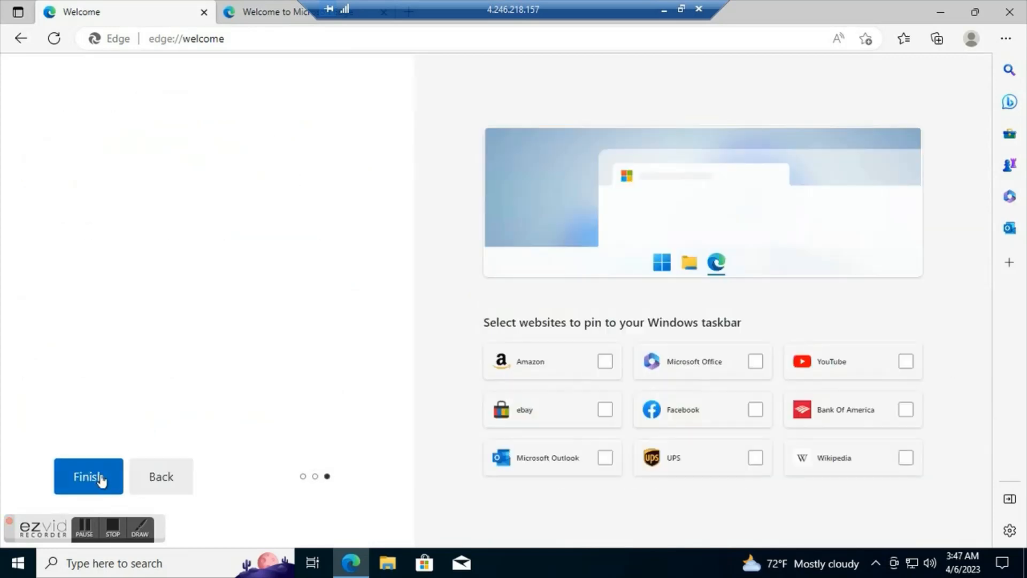
{"action": "left_click", "coordinate": [111, 477]}
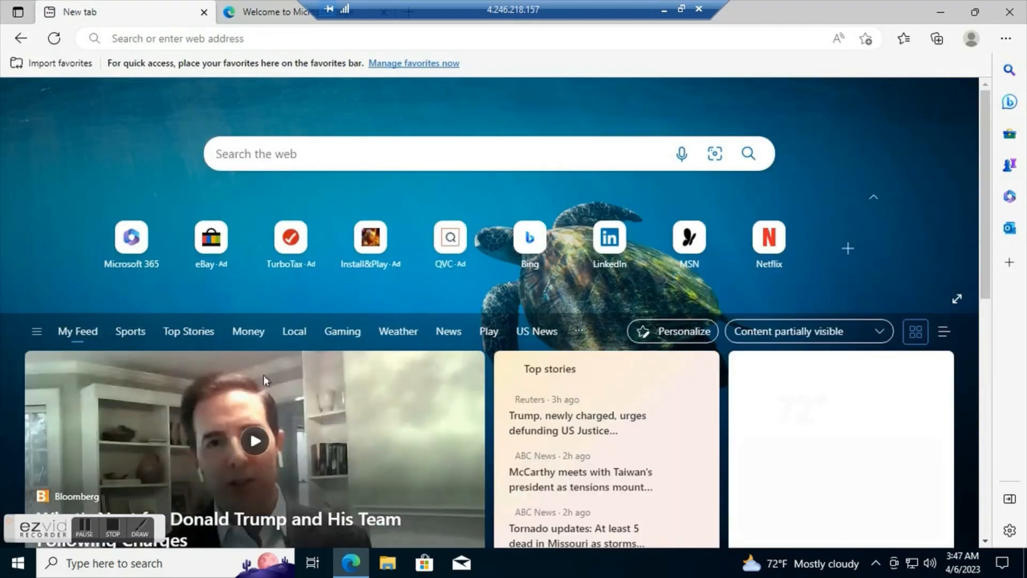
Search for Command Prompt on the remote machine and open it.
{"action": "left_click", "coordinate": [88, 564]}
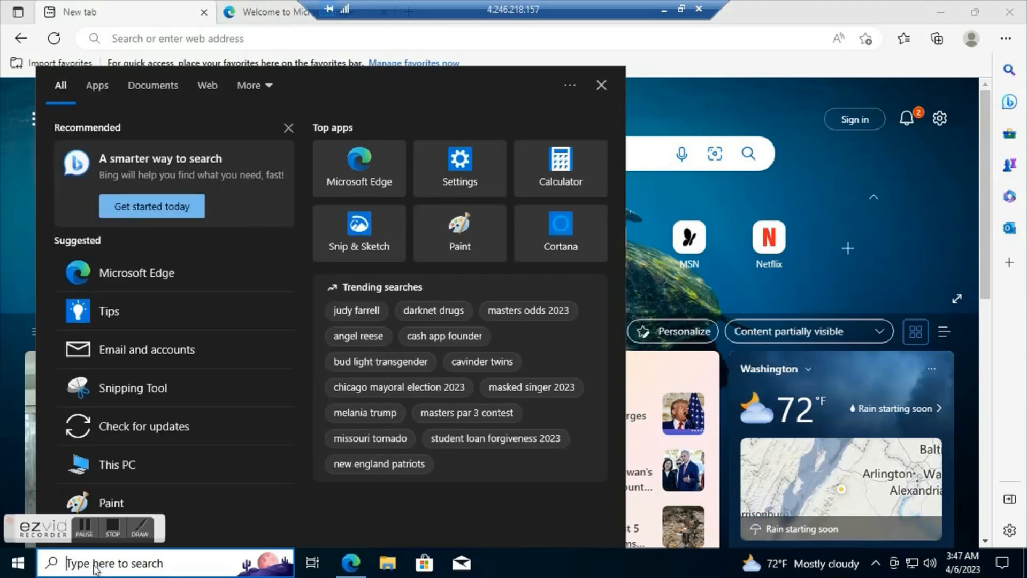
{"action": "type", "text": "co"}
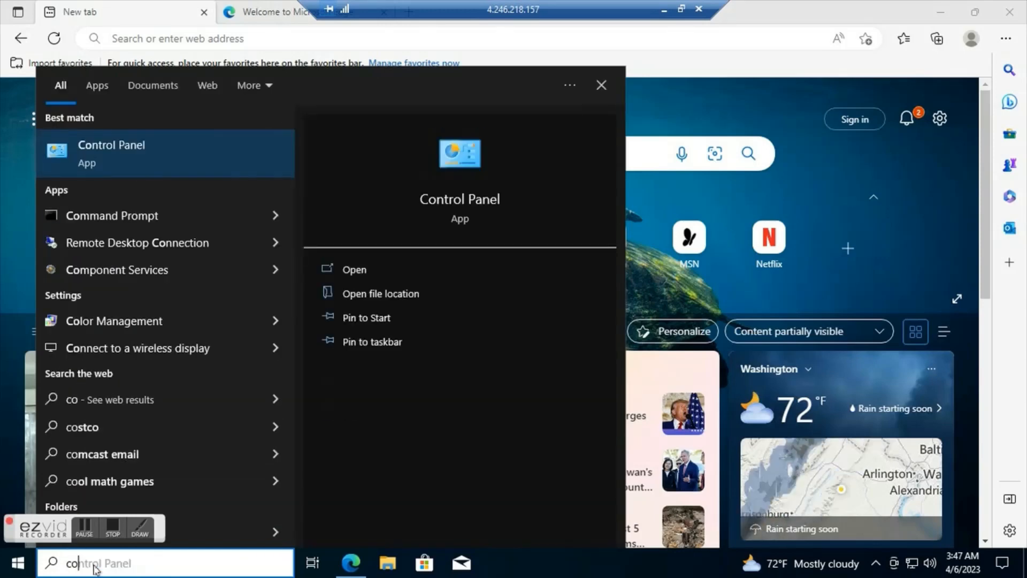
{"action": "left_click", "coordinate": [117, 217]}
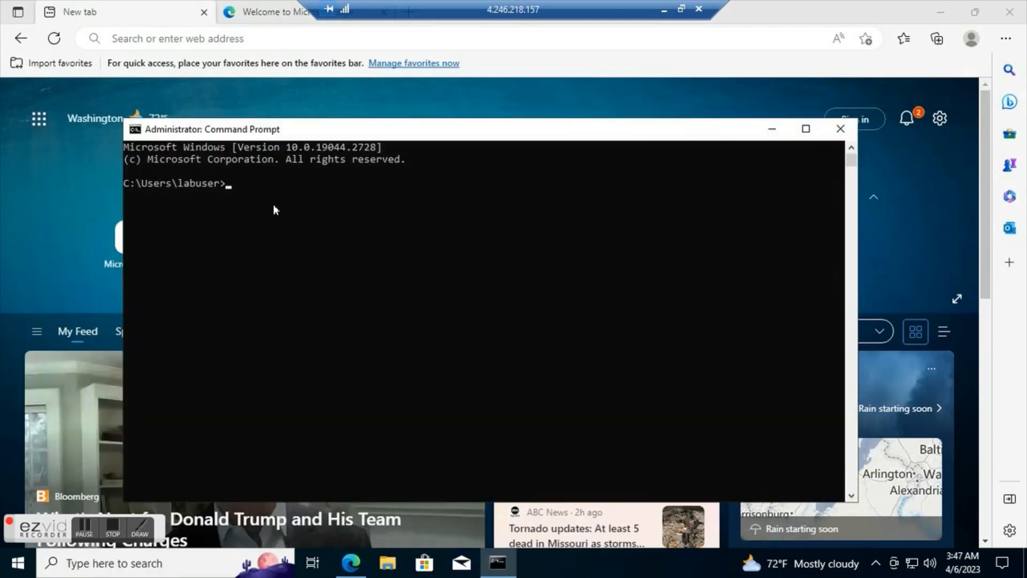
Check the remote machine's IP configuration by running ipconfig in Command Prompt.
{"action": "left_click", "coordinate": [256, 188]}
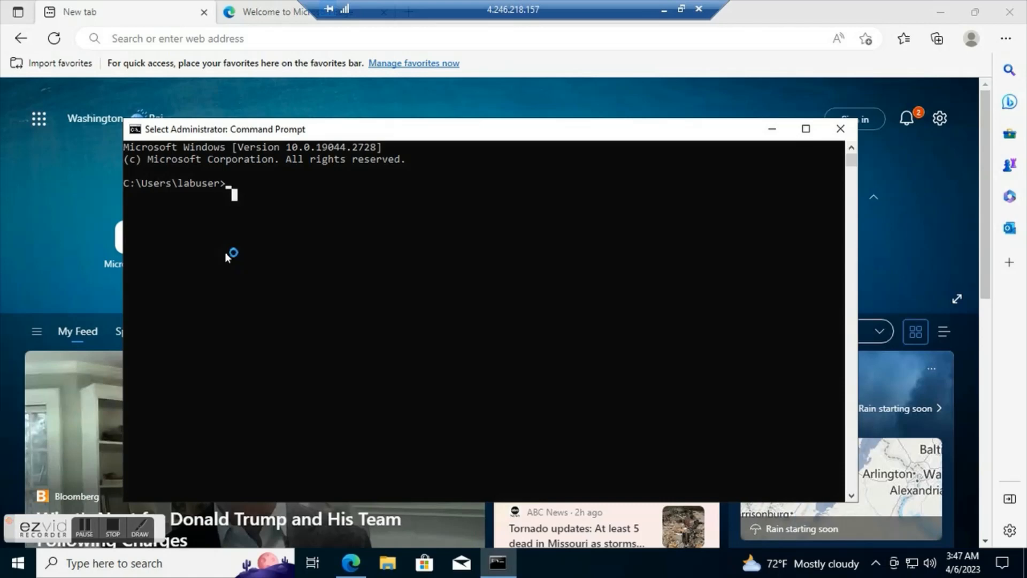
{"action": "type", "text": "i"}
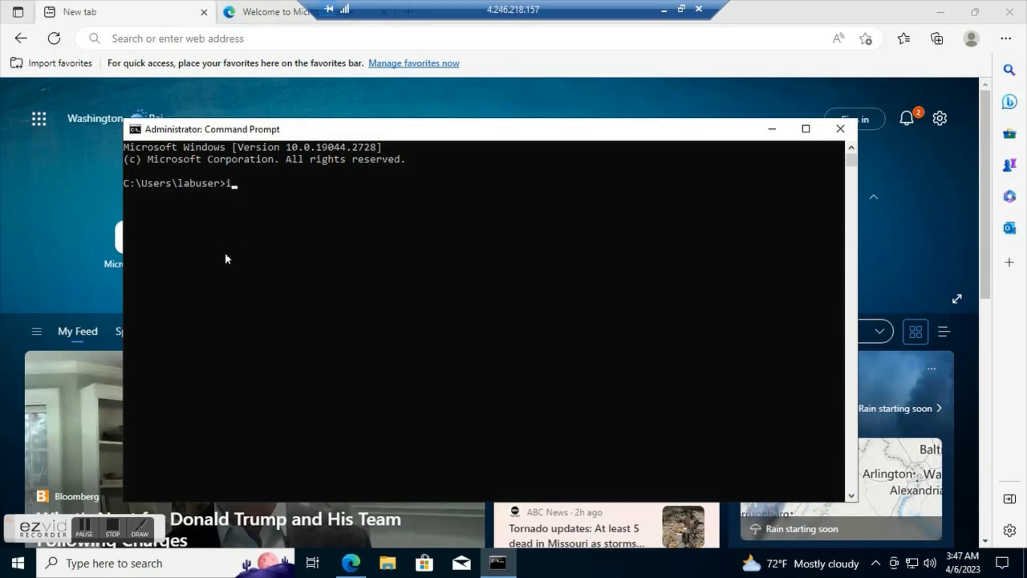
{"action": "type", "text": "pcon"}
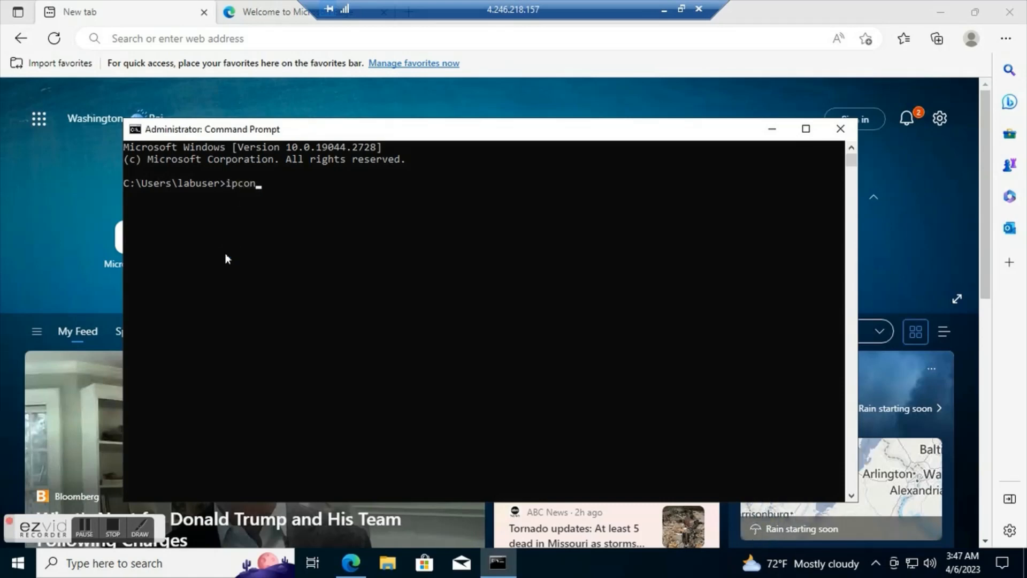
{"action": "type", "text": "fig"}
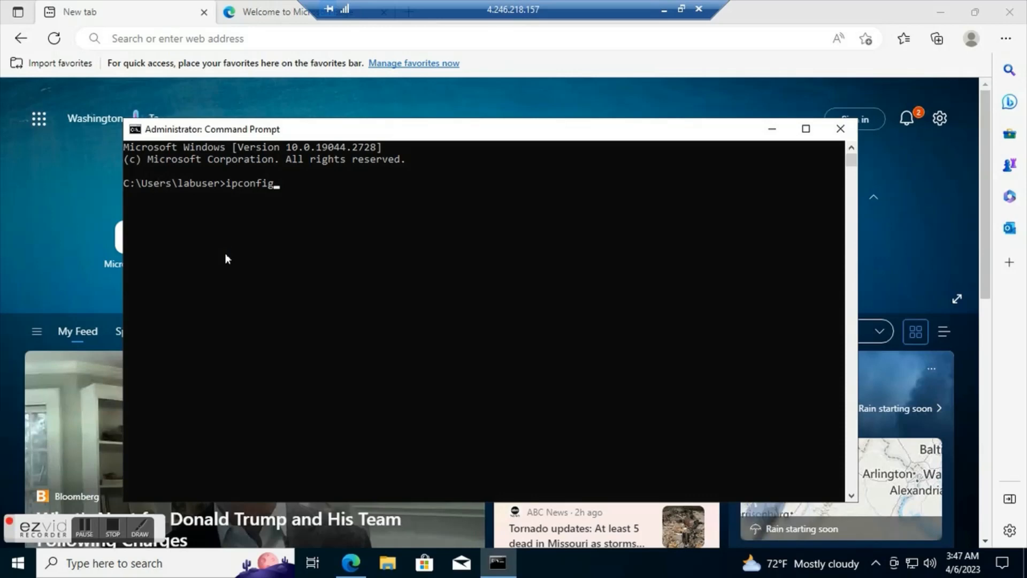
{"action": "key", "text": "Return"}
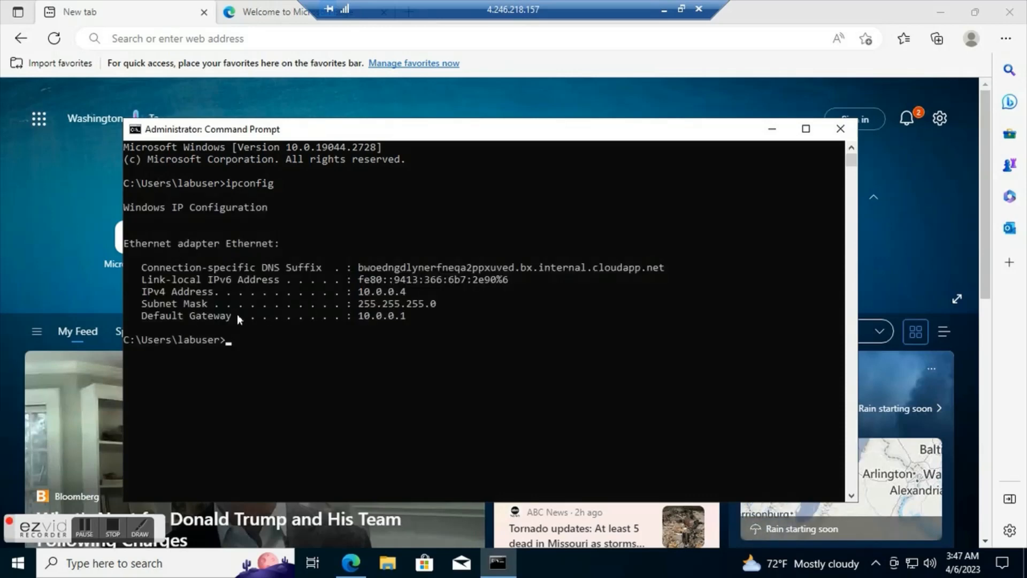
Run whoami and hostname in Command Prompt to check the signed-in account and the computer name.
{"action": "left_click", "coordinate": [252, 339]}
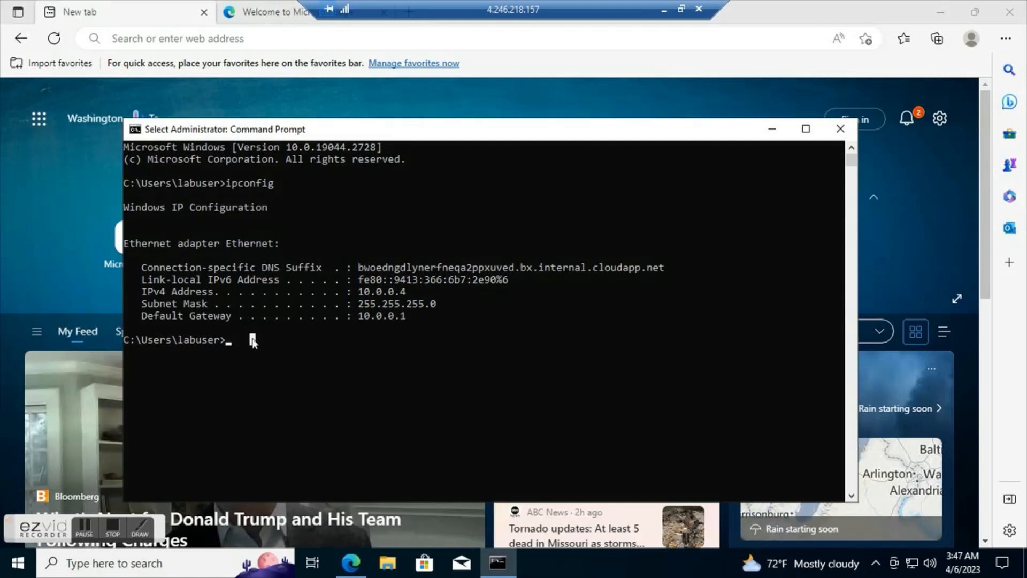
{"action": "type", "text": "wh"}
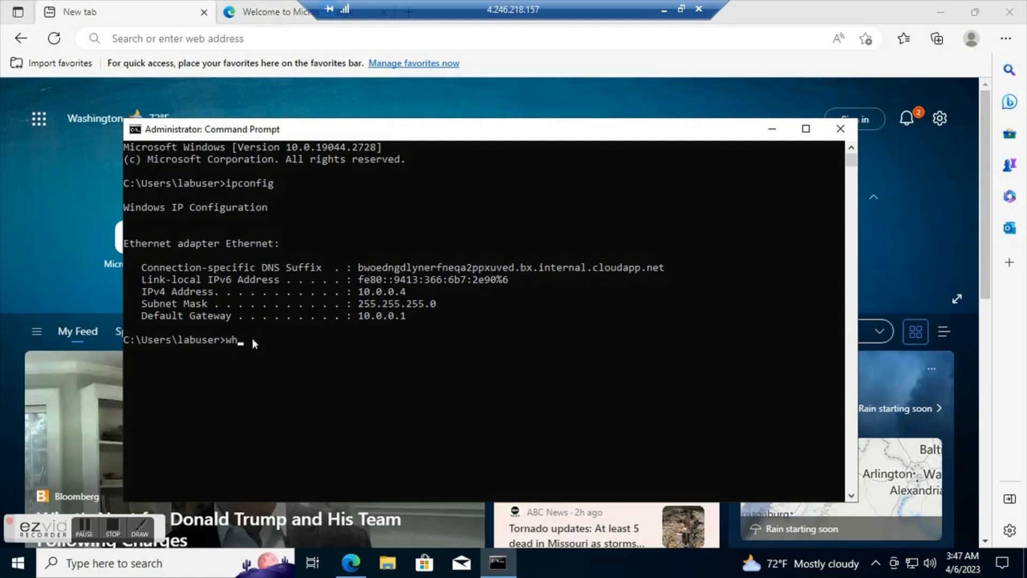
{"action": "type", "text": "oam"}
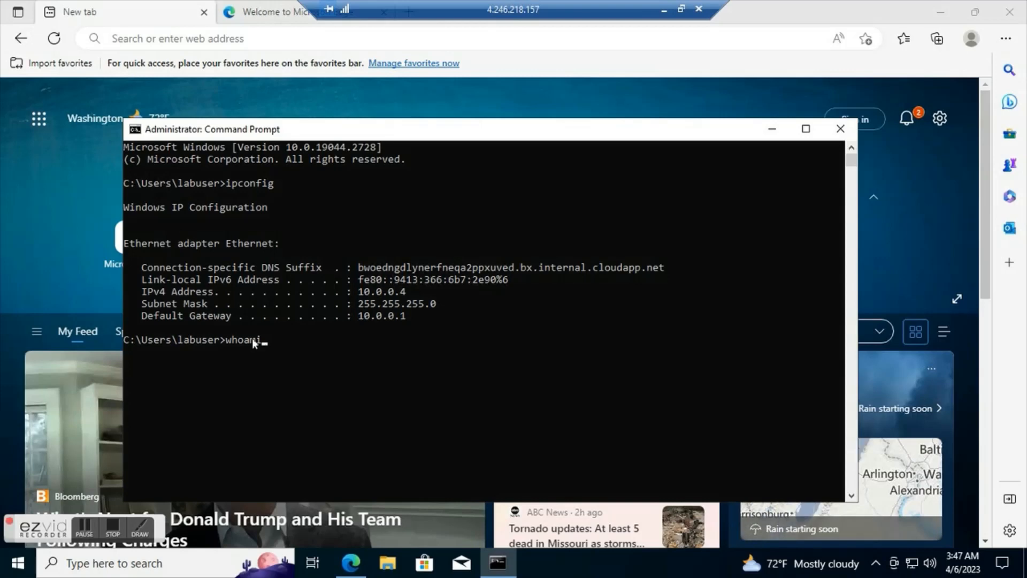
{"action": "type", "text": "i"}
{"action": "key", "text": "Return"}
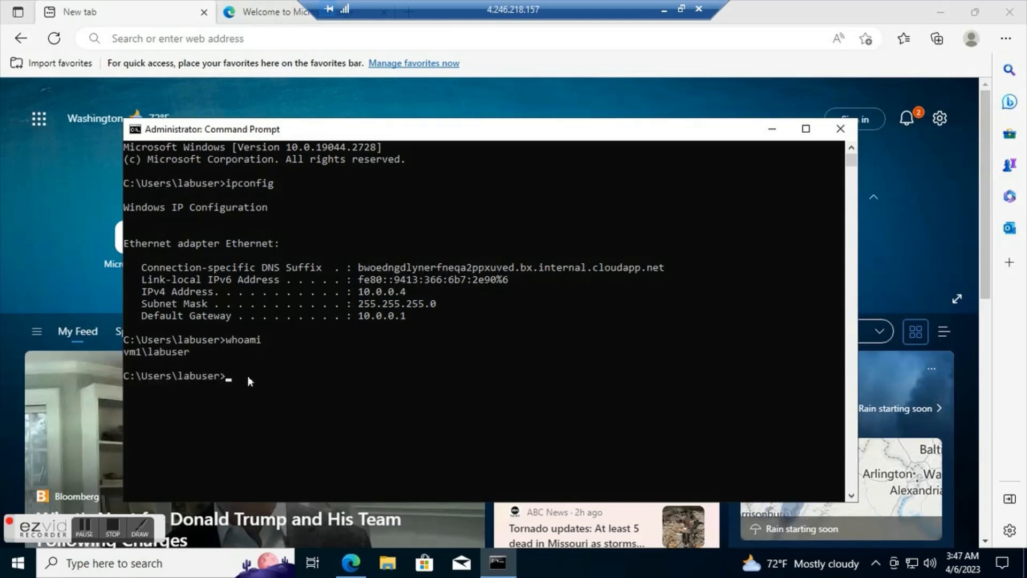
{"action": "type", "text": "host"}
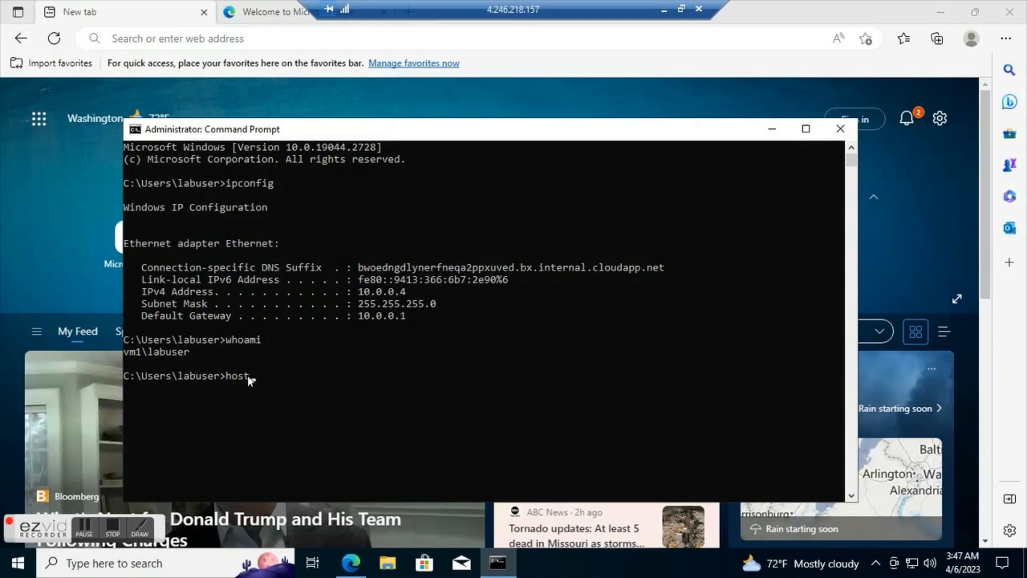
{"action": "type", "text": "name"}
{"action": "key", "text": "Return"}
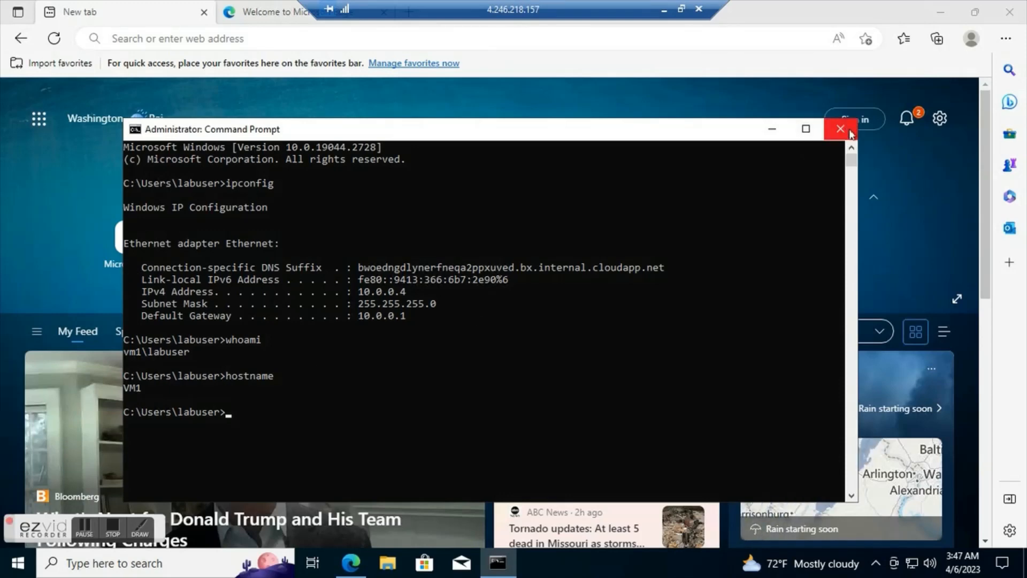
Minimize the remote session, return to the Azure portal home page in the browser, and open the VM1 resource group.
{"action": "left_click", "coordinate": [663, 10]}
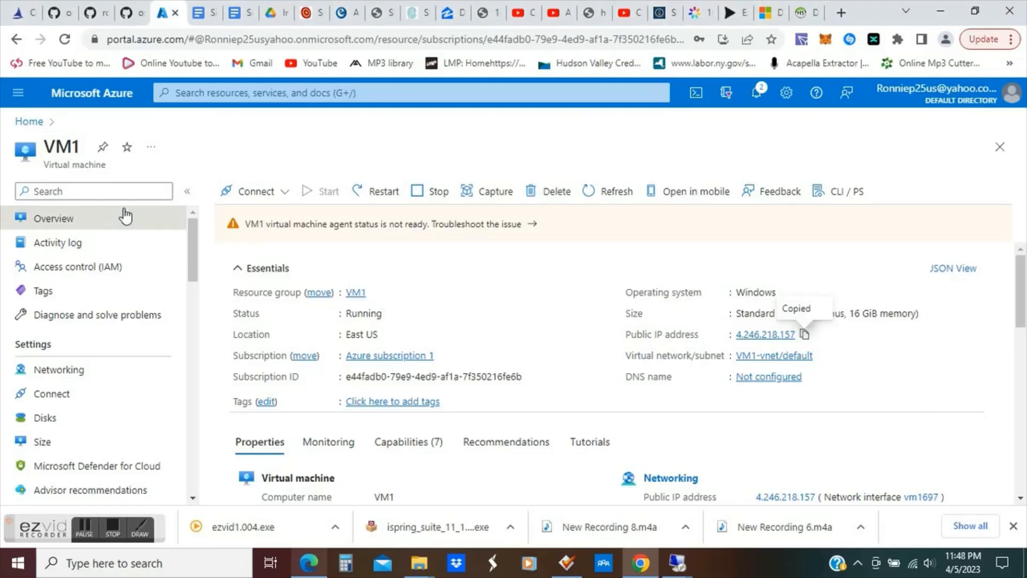
{"action": "left_click", "coordinate": [36, 127]}
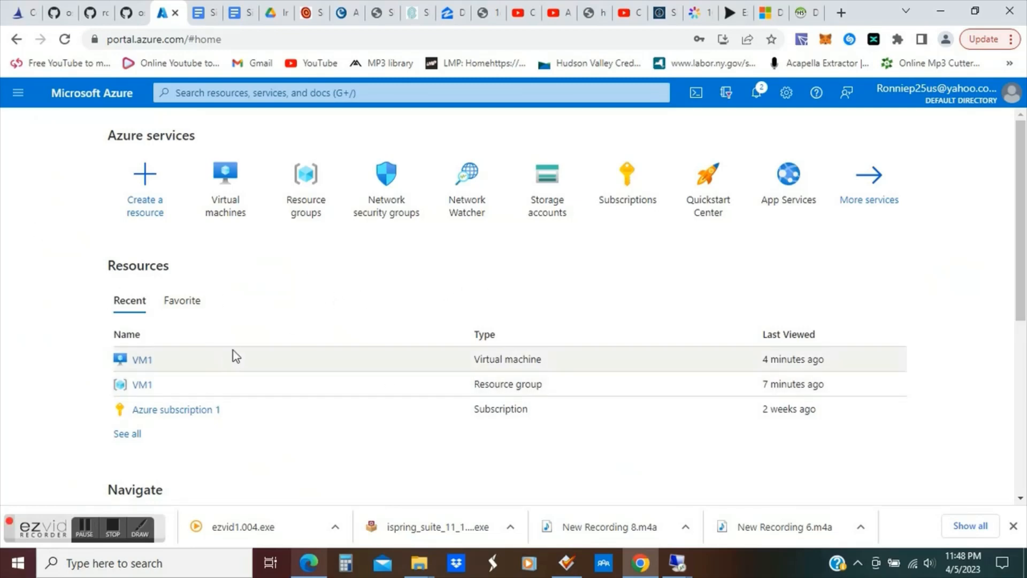
{"action": "left_click", "coordinate": [142, 385]}
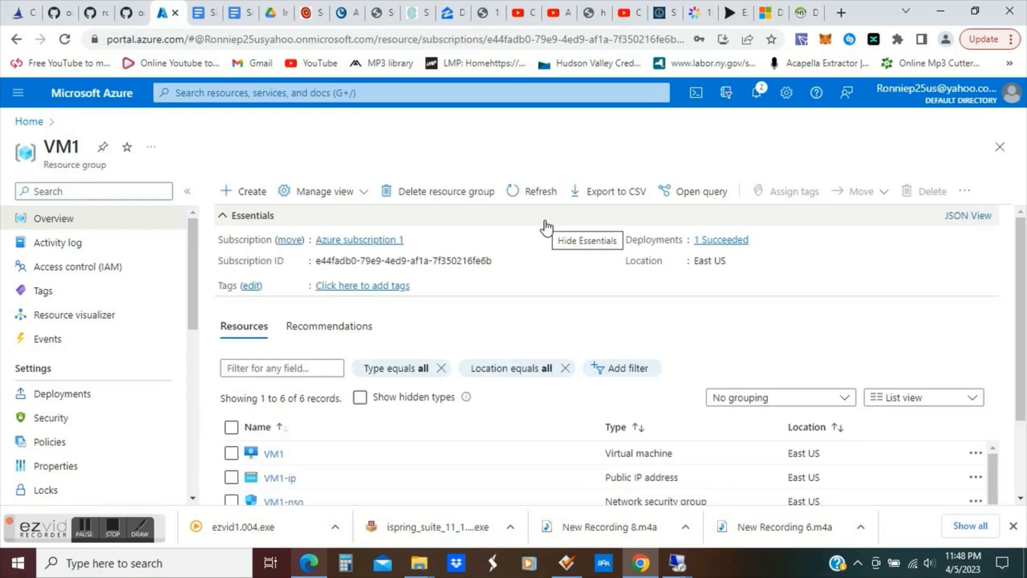
Start deleting the VM1 resource group and activate the resource group name confirmation field.
{"action": "left_click", "coordinate": [445, 199]}
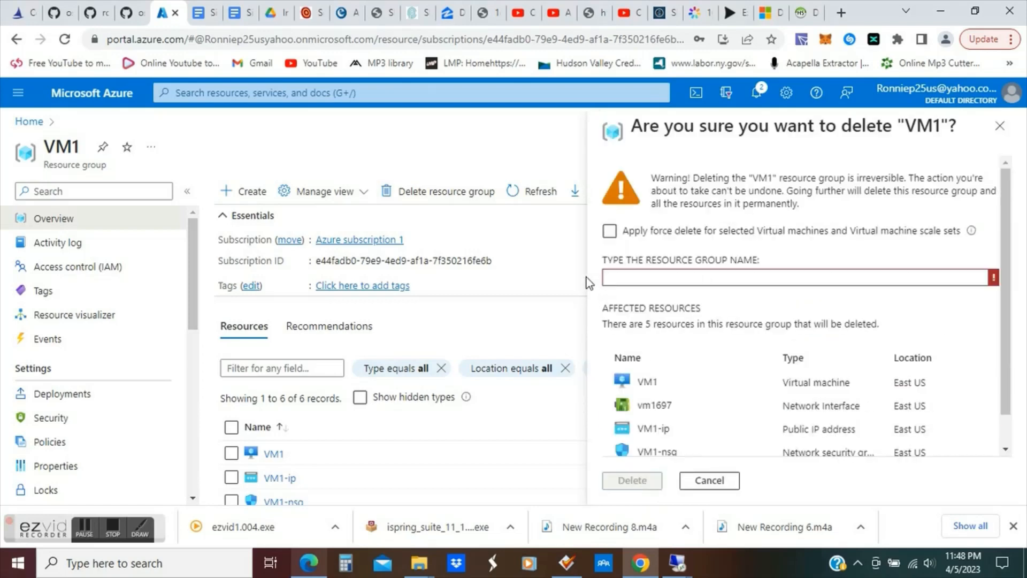
{"action": "left_click", "coordinate": [651, 278]}
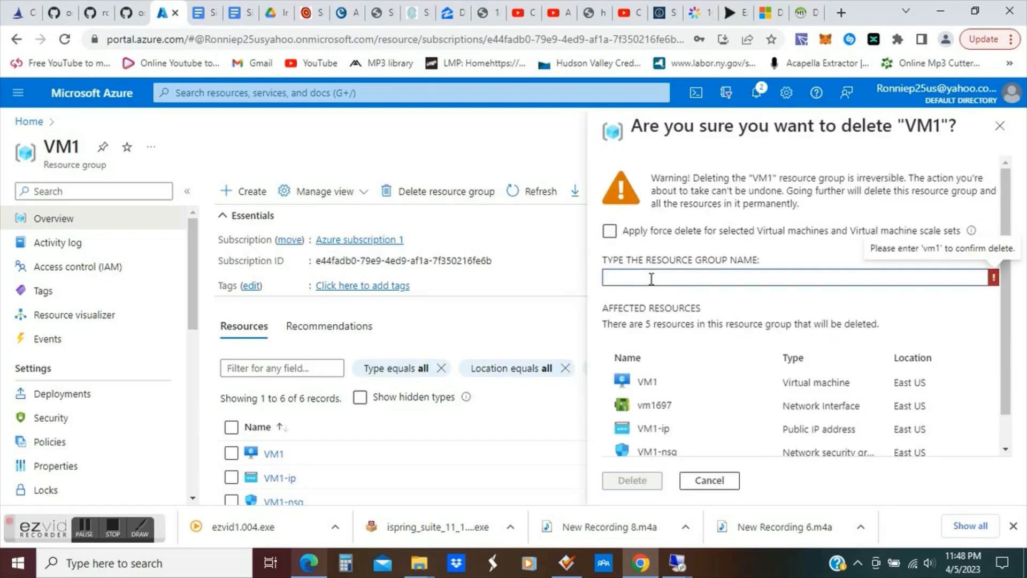